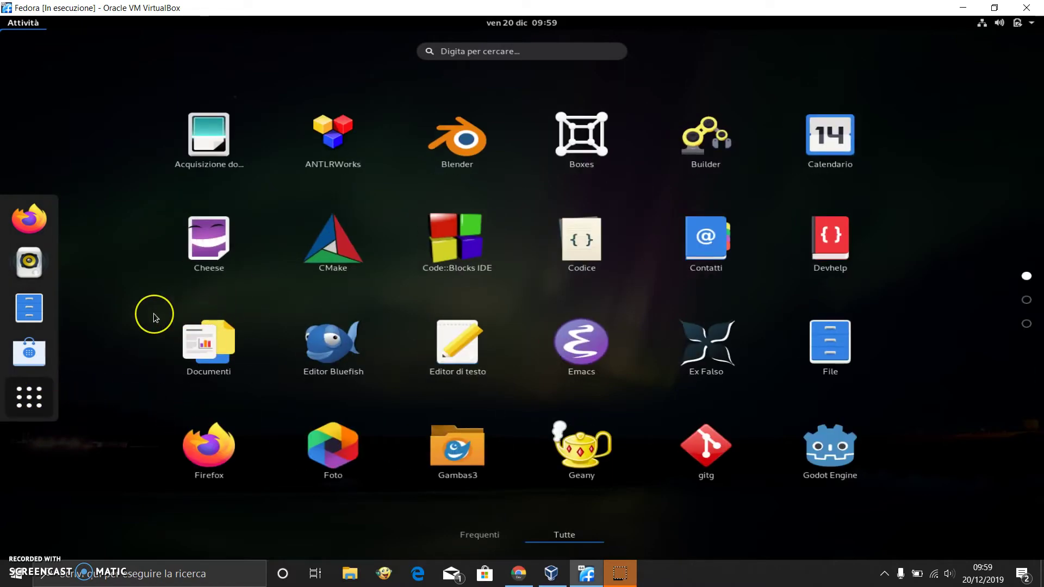
- Open the Software application from the frequently used applications
scroll(152, 312, down, 2)
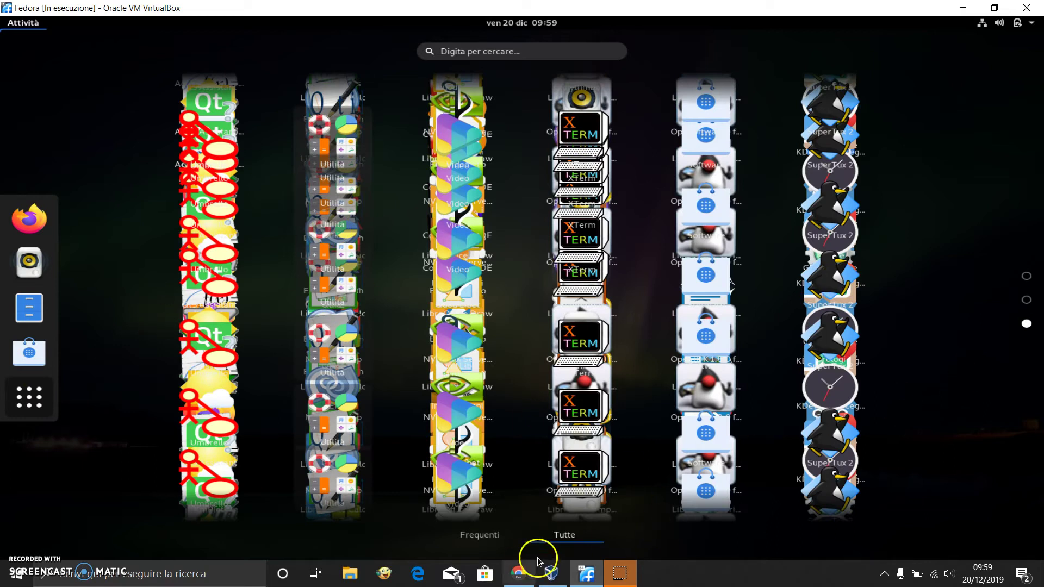
click(487, 537)
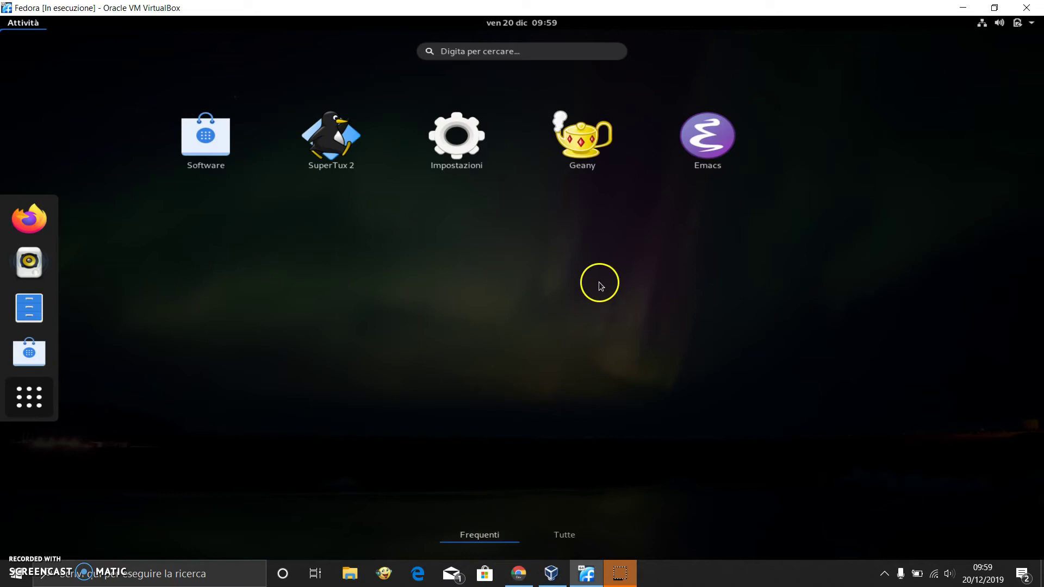
click(216, 144)
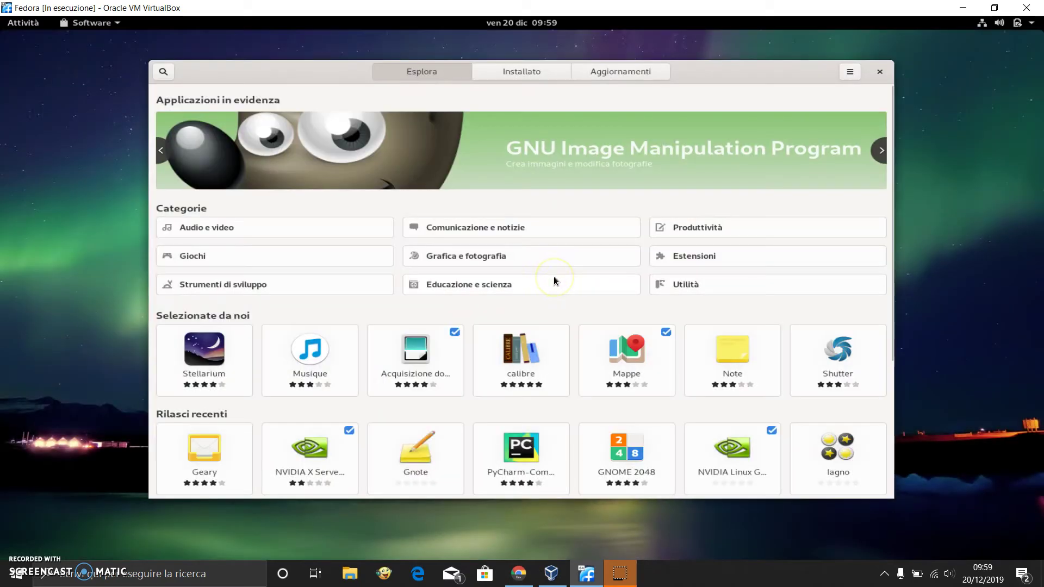
- Enlarge the Software window and open its Audio e video category
click(851, 73)
click(730, 69)
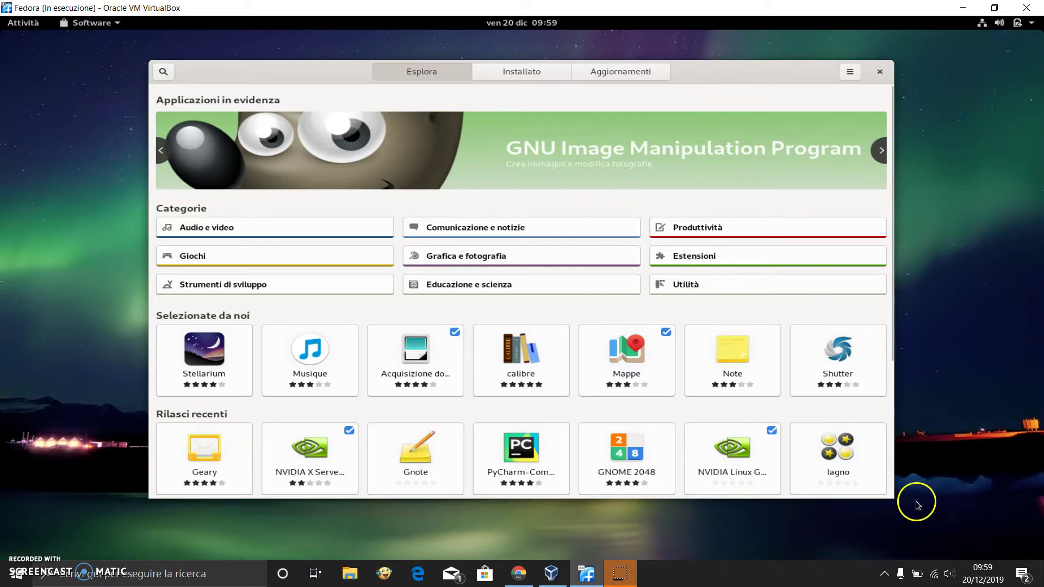
drag(907, 523, 935, 550)
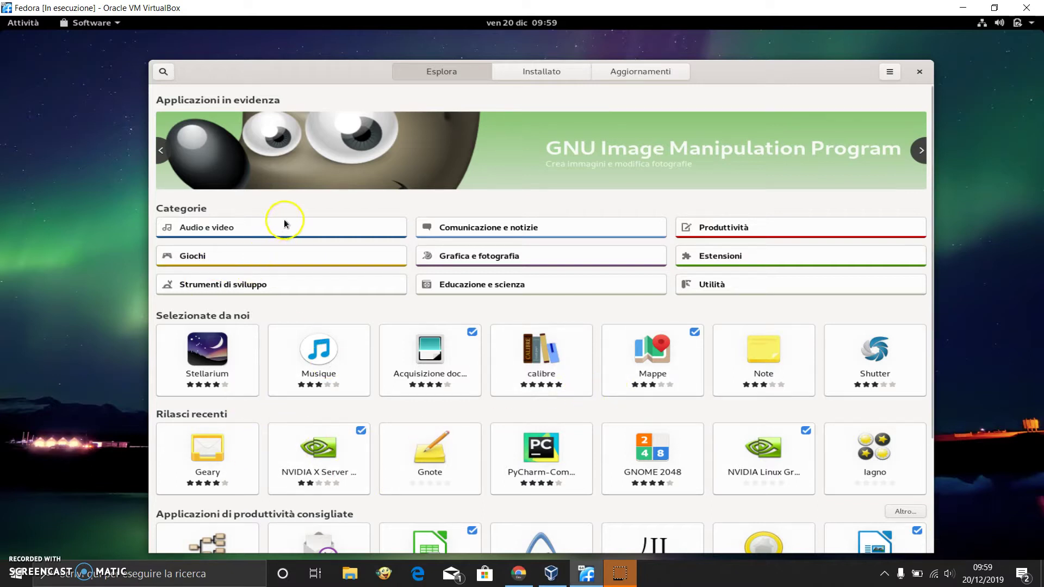
click(267, 229)
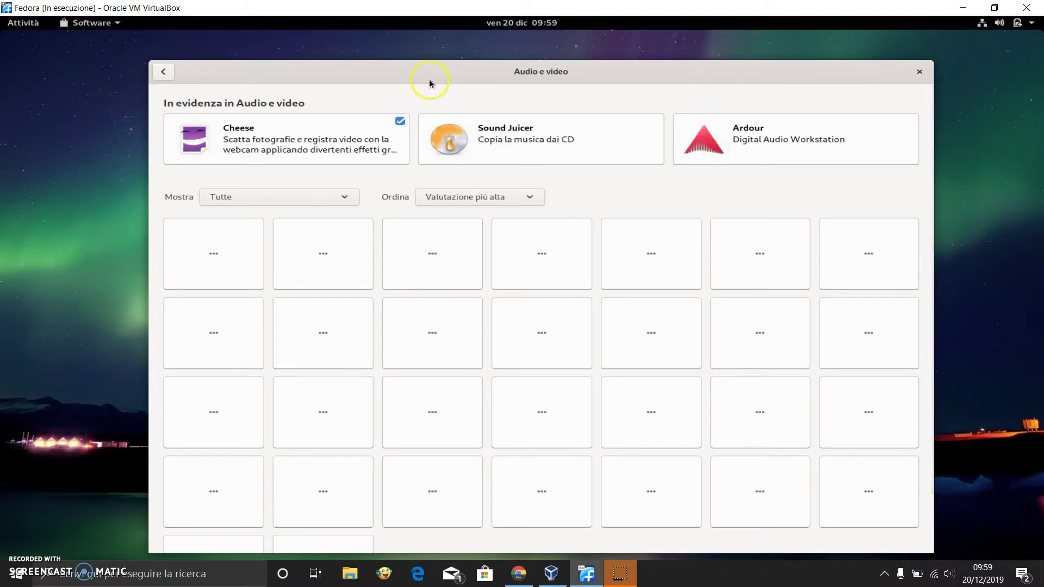
- Check the graphics entry on the Informazioni page under Dettagli in the system settings
right_click(63, 247)
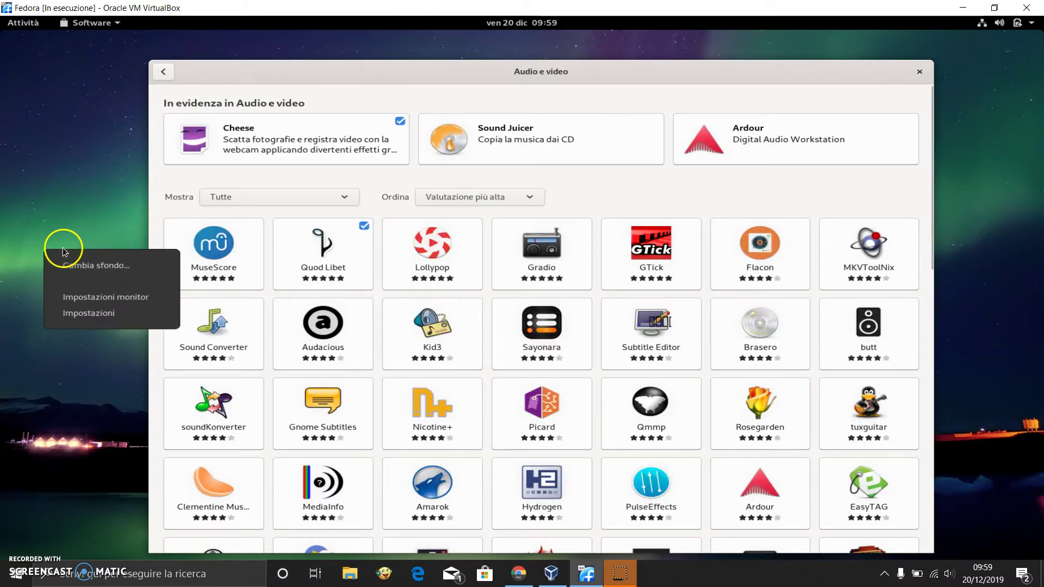
click(85, 313)
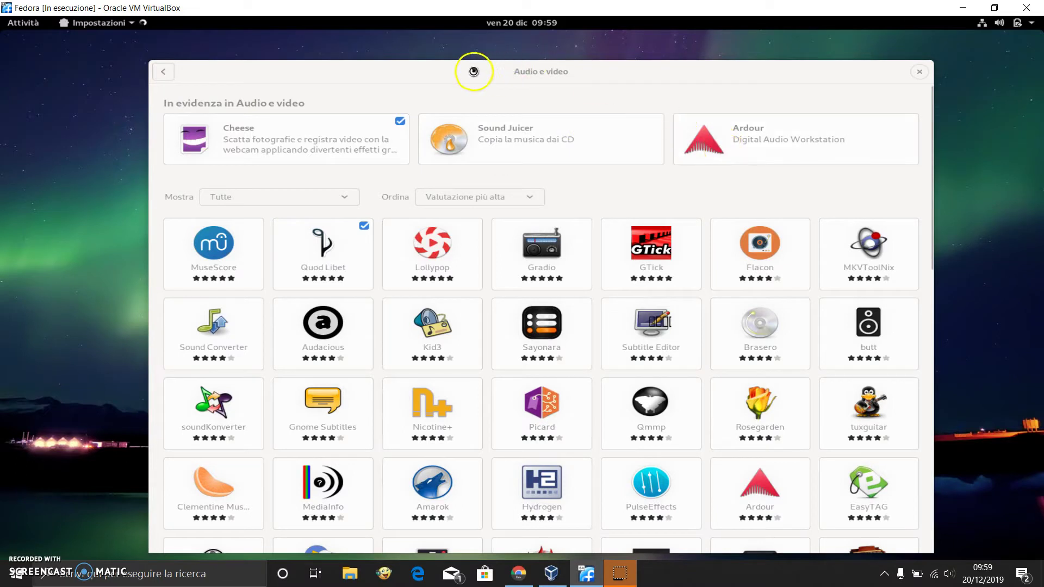
drag(610, 81, 1033, 93)
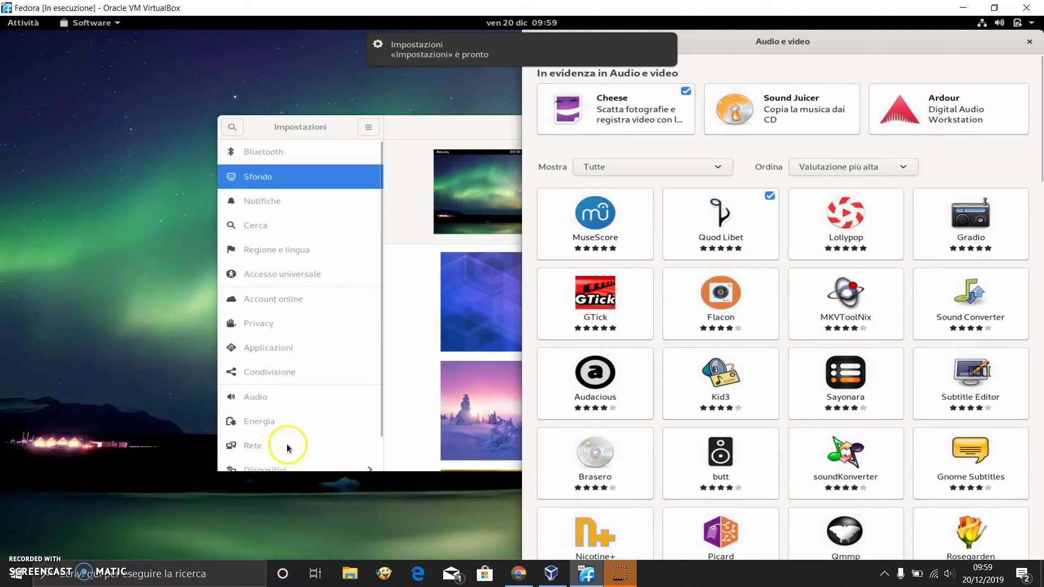
drag(462, 134, 517, 66)
scroll(385, 286, down, 1)
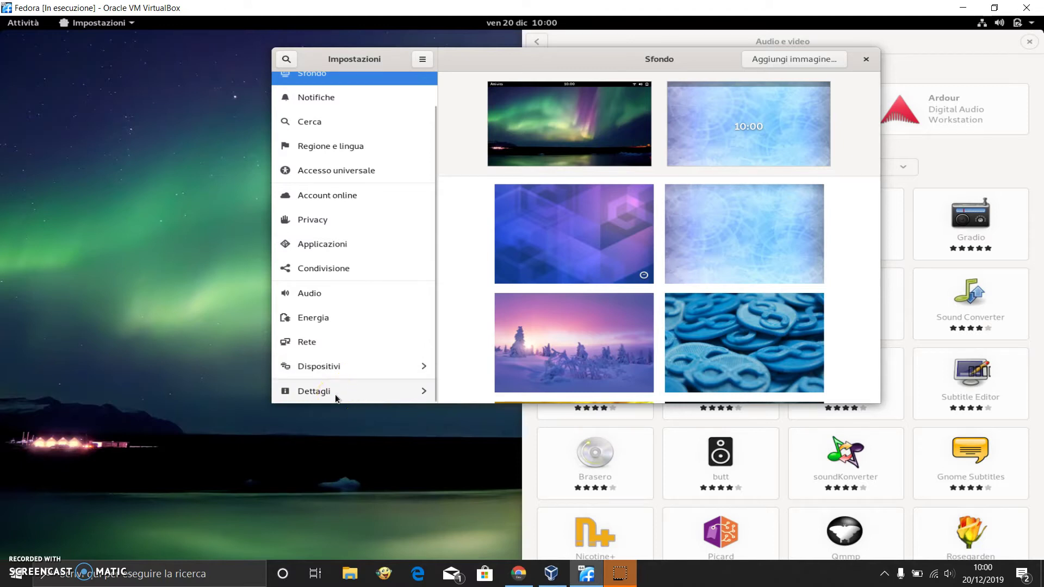
click(311, 388)
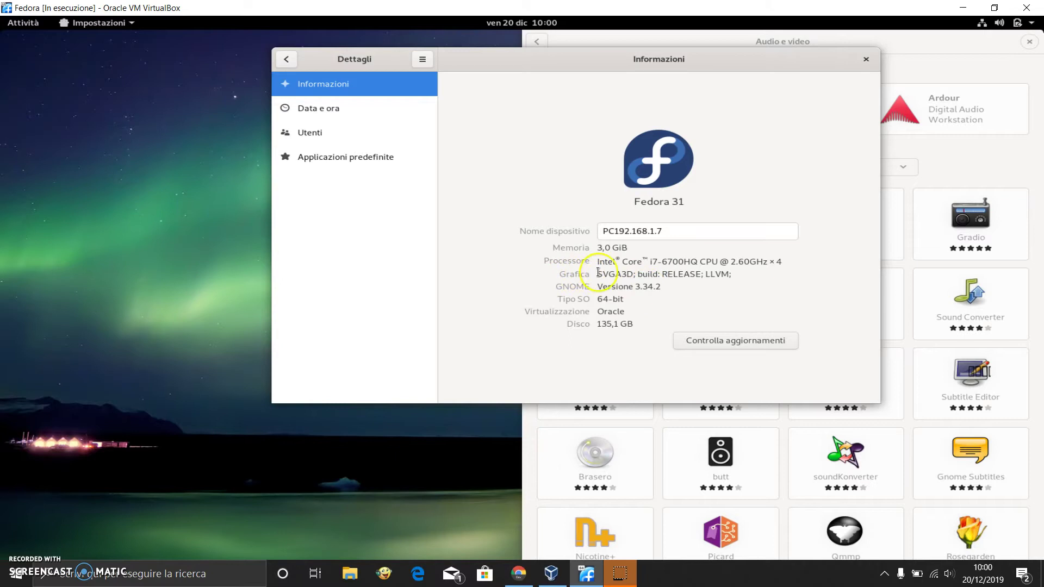
drag(733, 275, 595, 273)
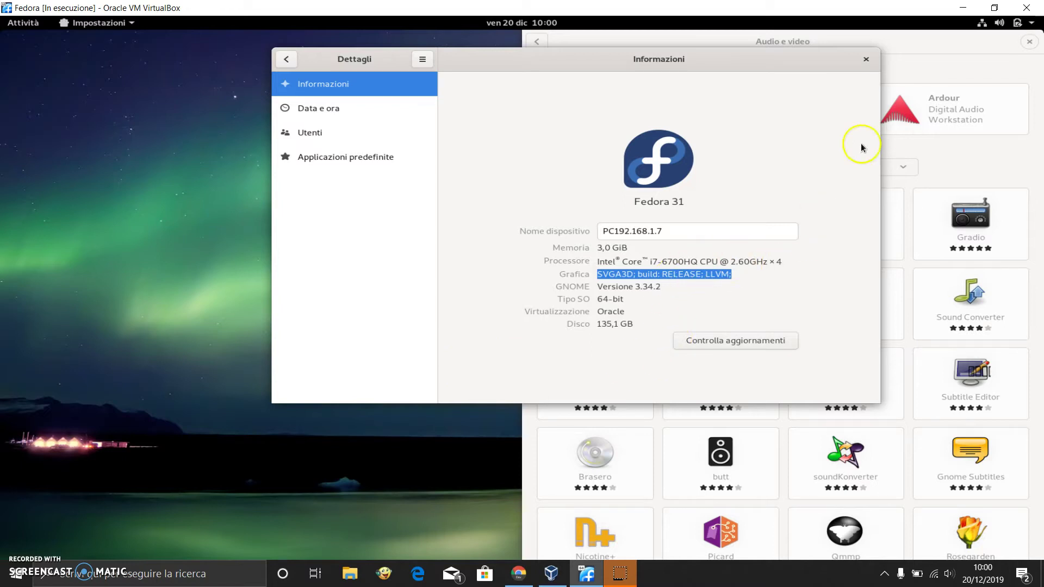
click(868, 59)
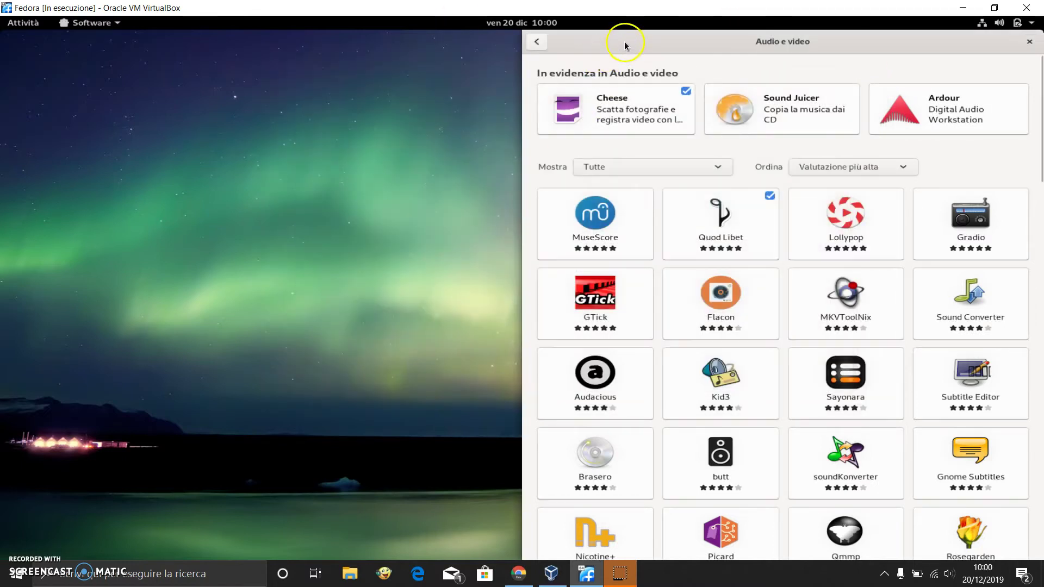
- Maximize the Software window and browse the Strumenti di sviluppo category
double_click(624, 44)
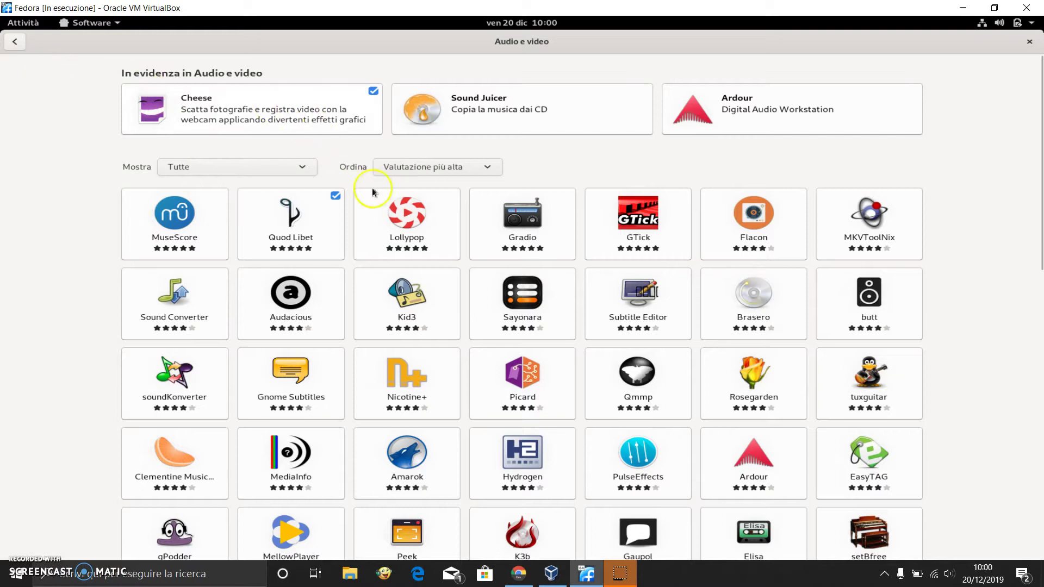
click(15, 41)
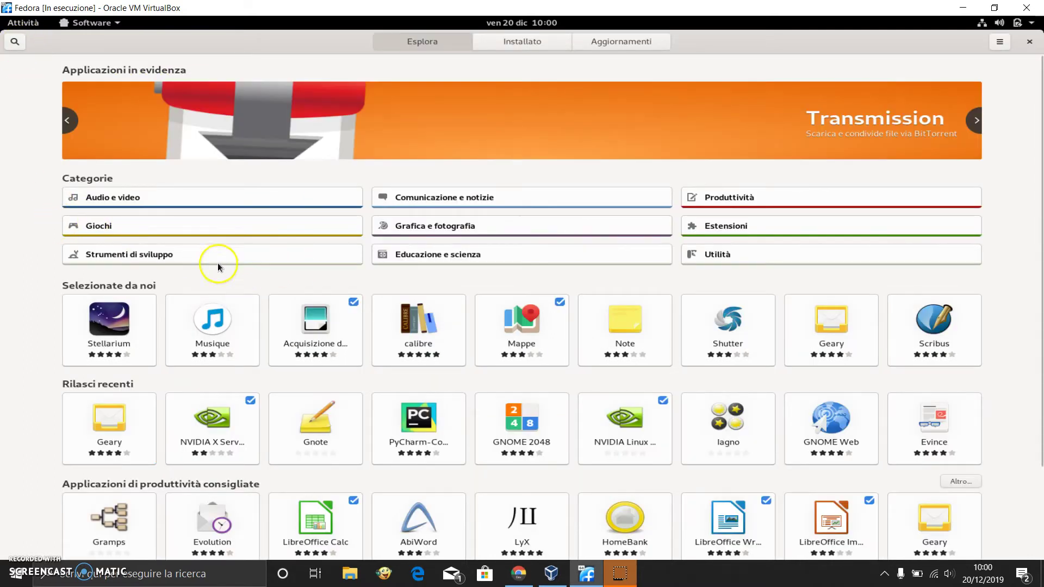
click(215, 248)
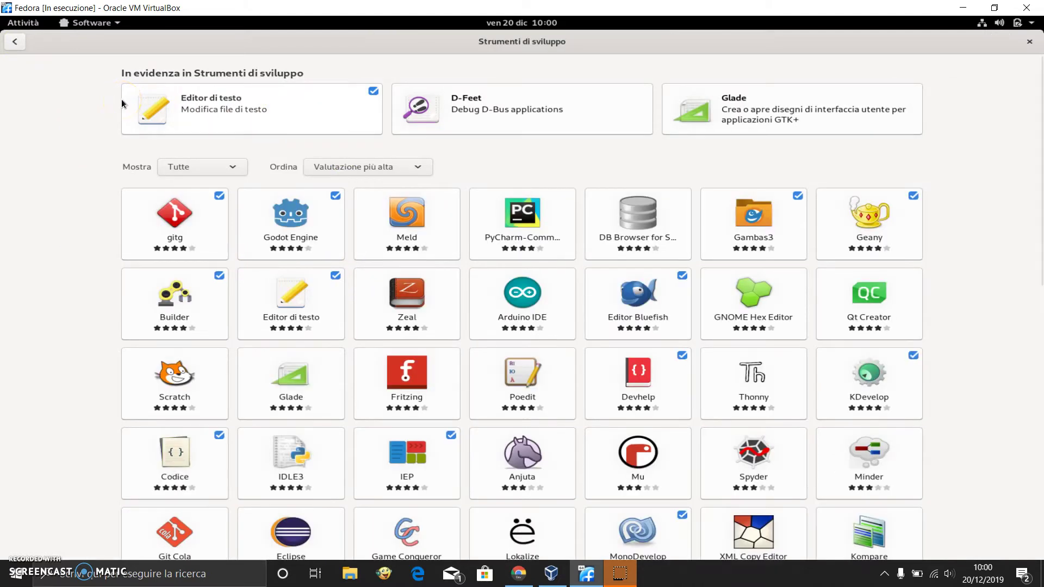
scroll(118, 186, down, 2)
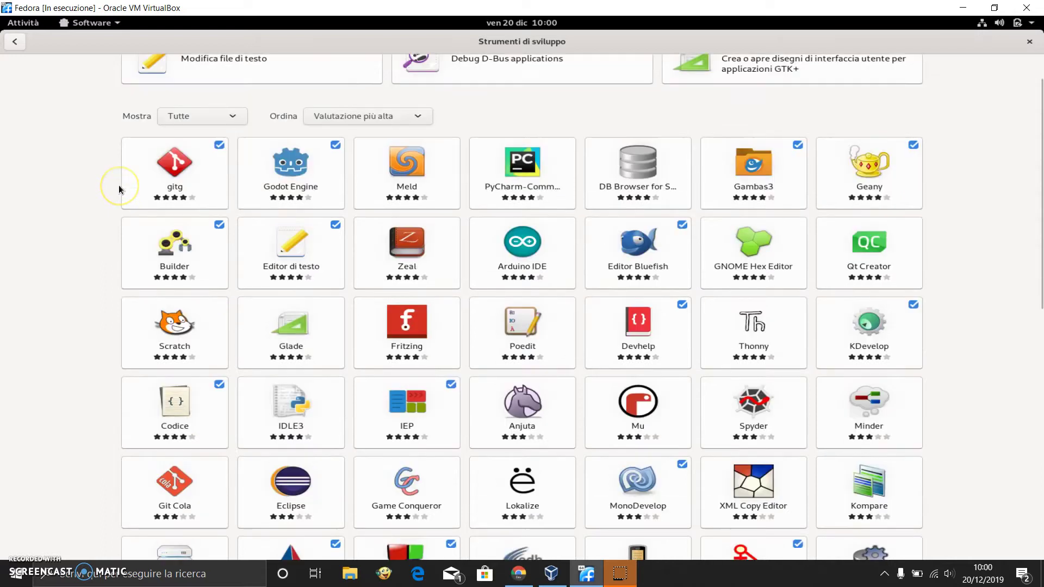
scroll(119, 189, up, 2)
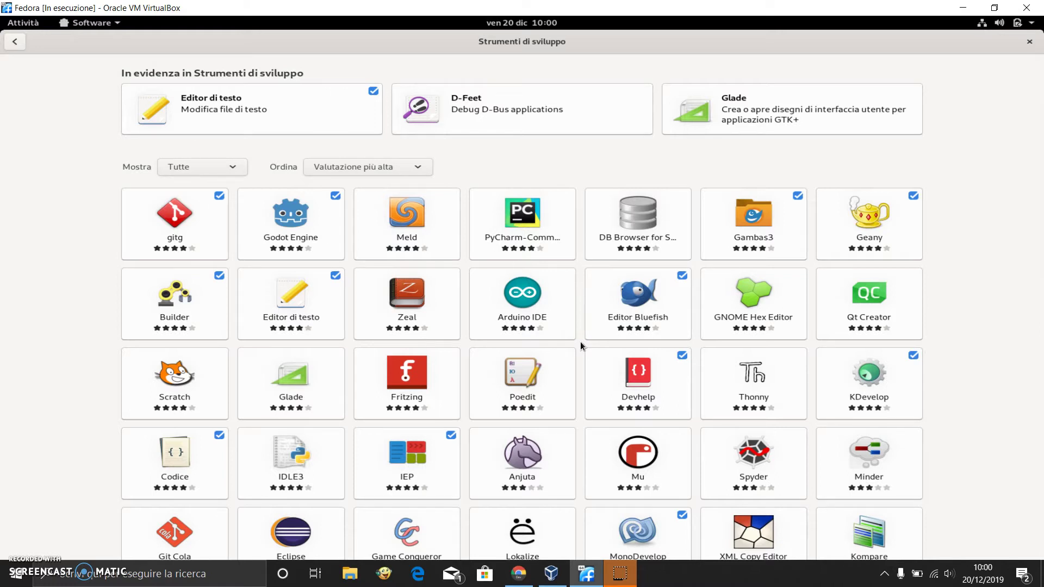
- Open the Editor di testo page and review its description, details and extensions
click(218, 106)
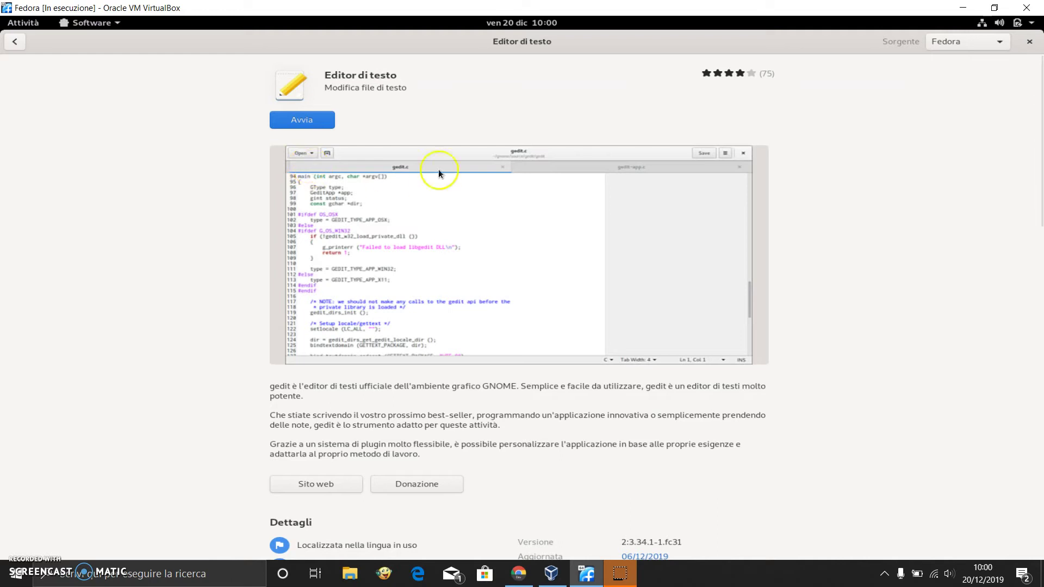
scroll(377, 221, down, 10)
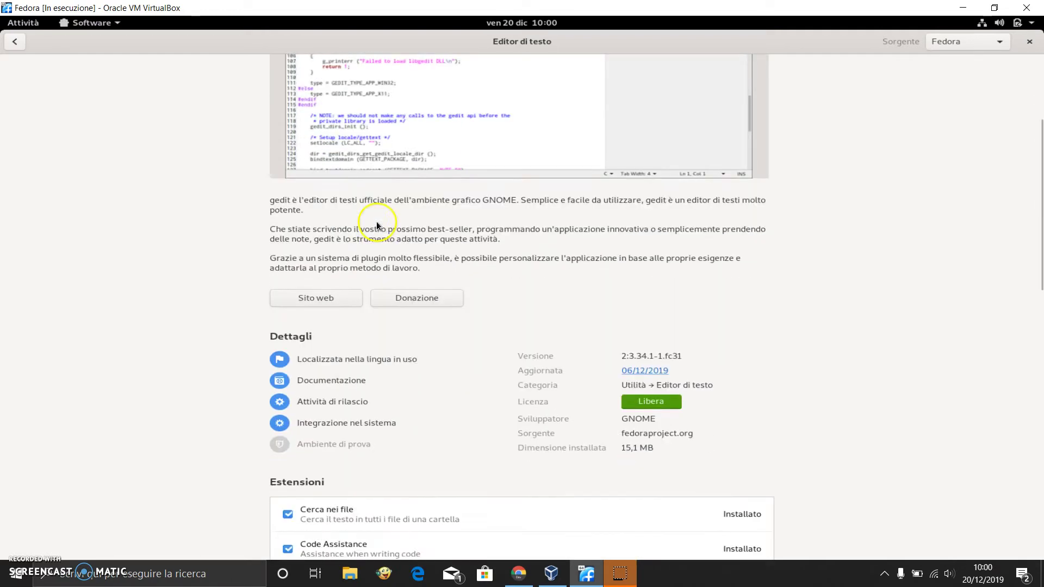
scroll(376, 220, down, 5)
scroll(384, 369, down, 4)
scroll(385, 361, up, 8)
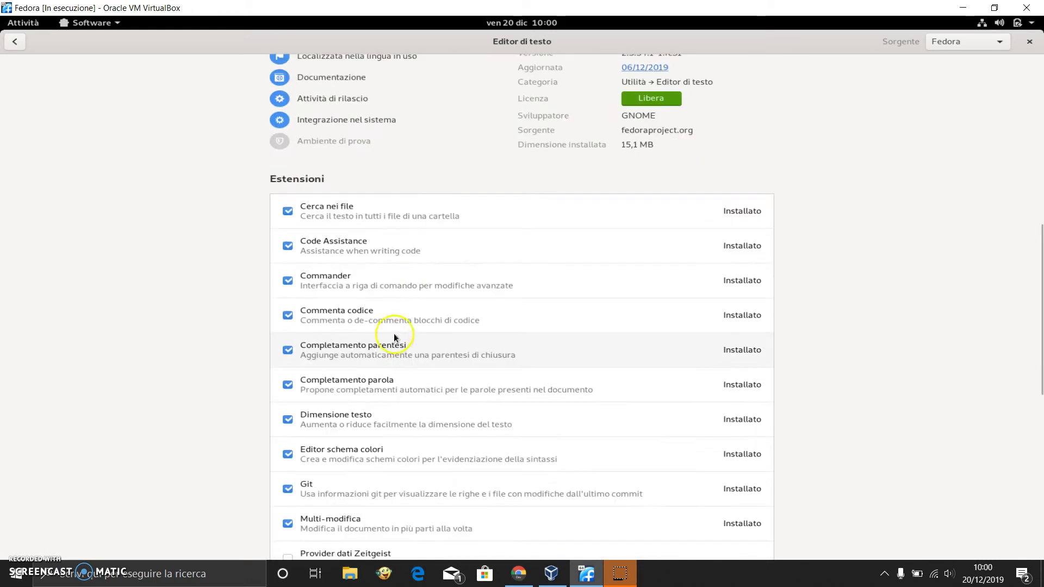
scroll(406, 312, up, 5)
scroll(408, 317, up, 5)
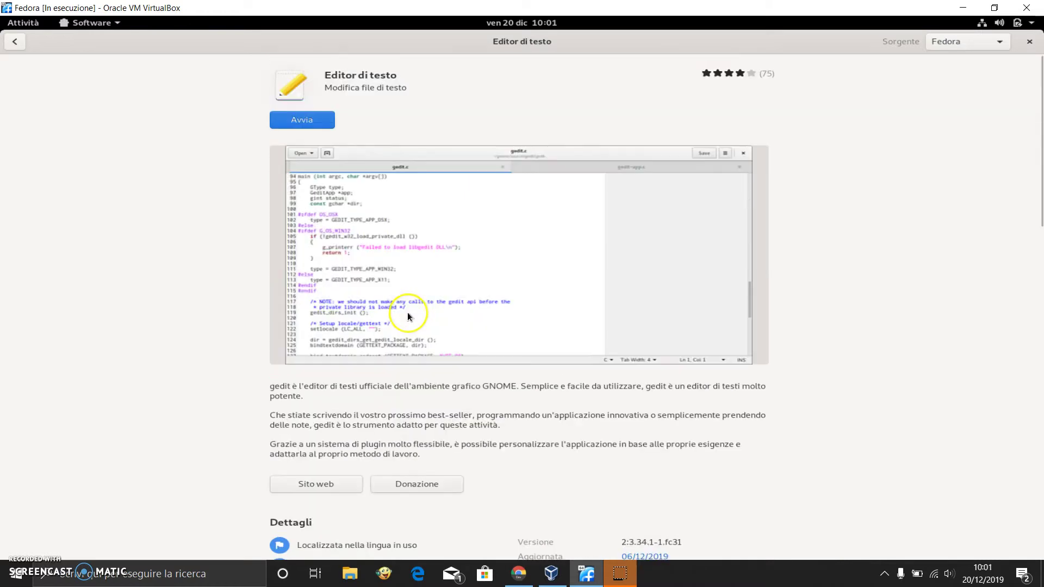
- Launch Editor di testo from its Software page and close its empty document window
click(306, 120)
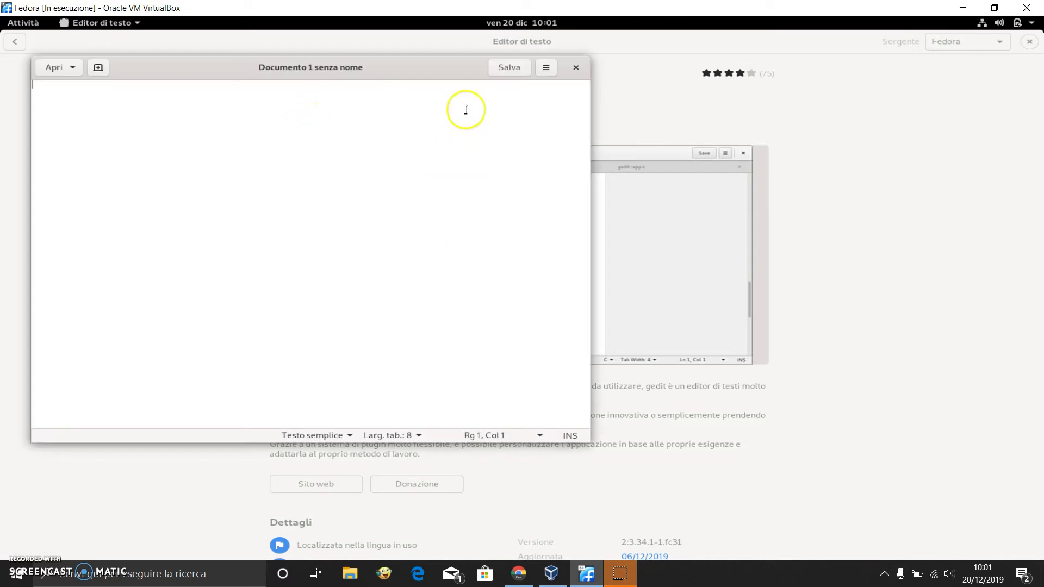
click(576, 68)
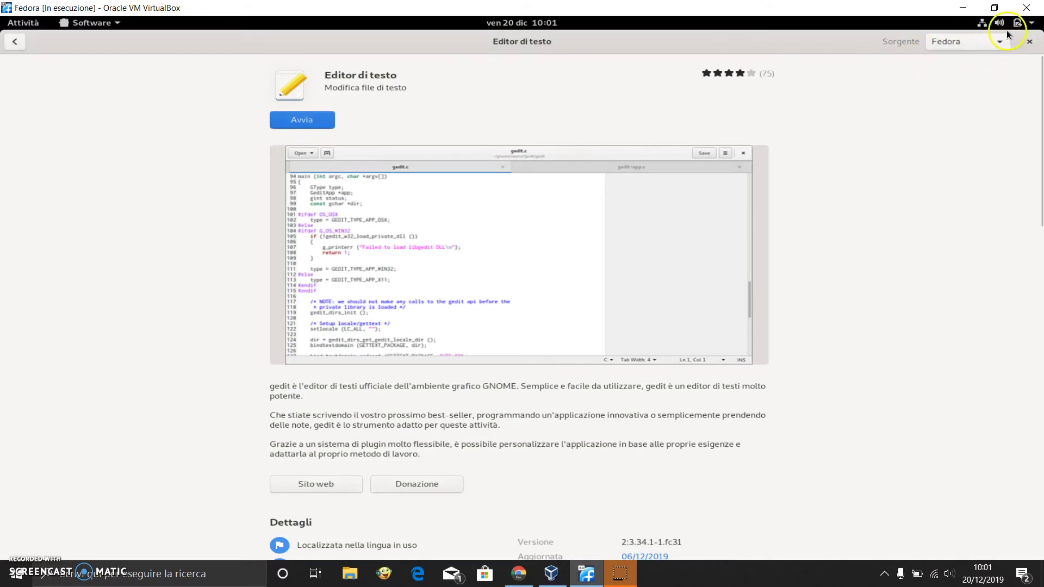
- Restore the Software window from its maximized size and check the desktop's context options
double_click(223, 39)
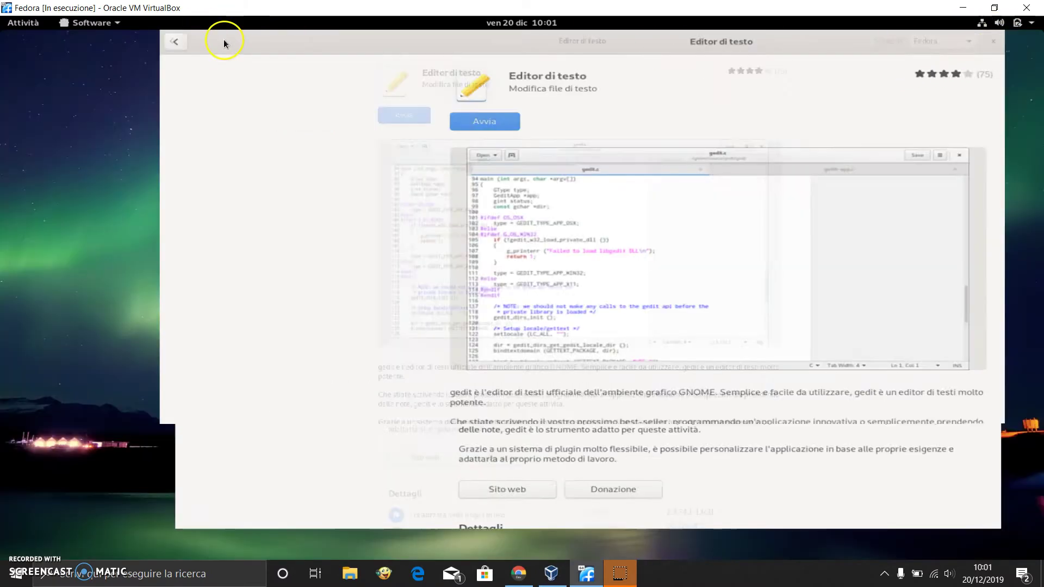
right_click(90, 239)
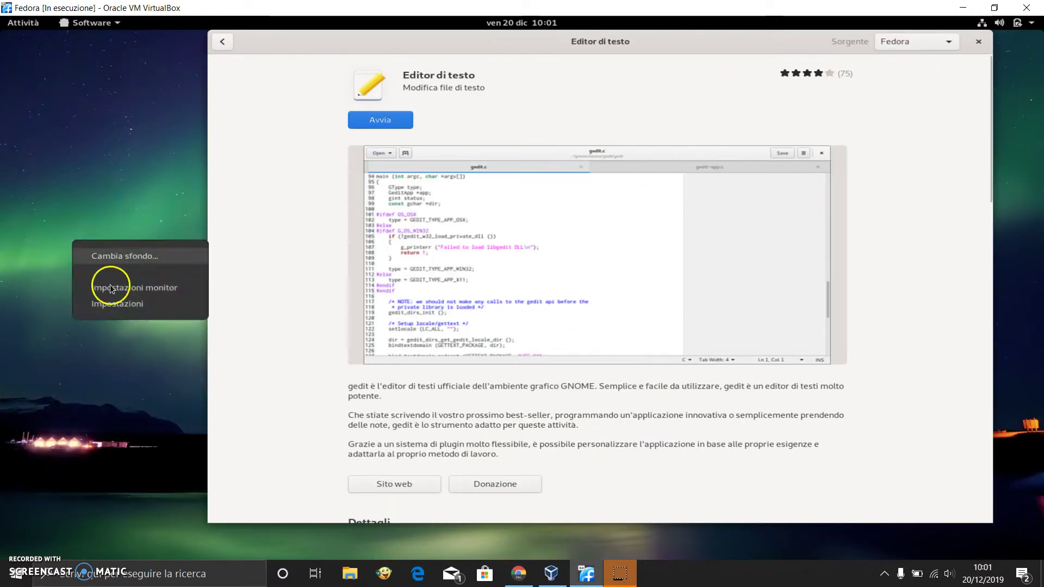
click(122, 137)
right_click(125, 140)
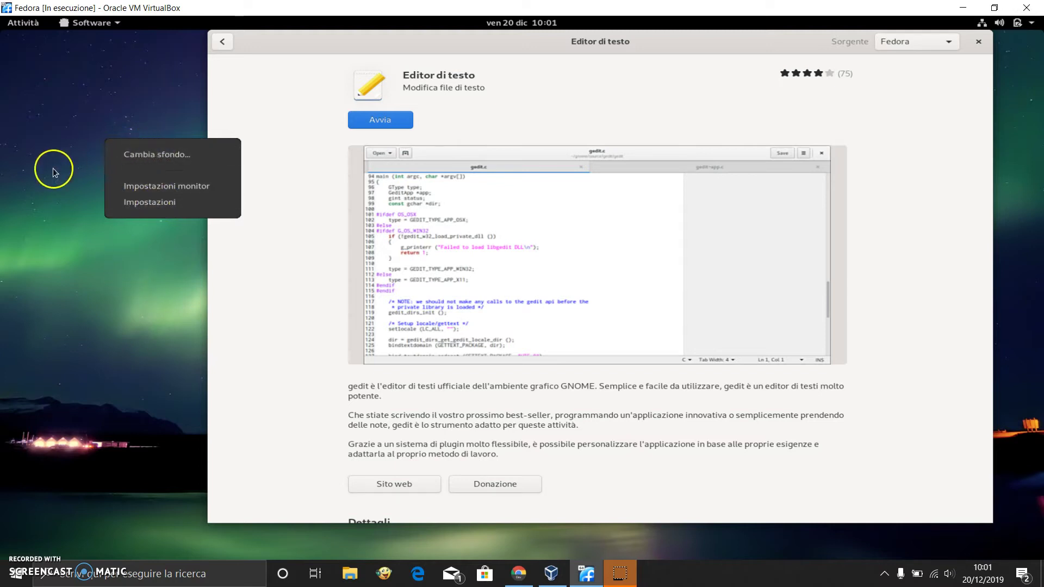
- Launch XTerm from the last page of all applications and move its window to the middle of the desktop
click(26, 25)
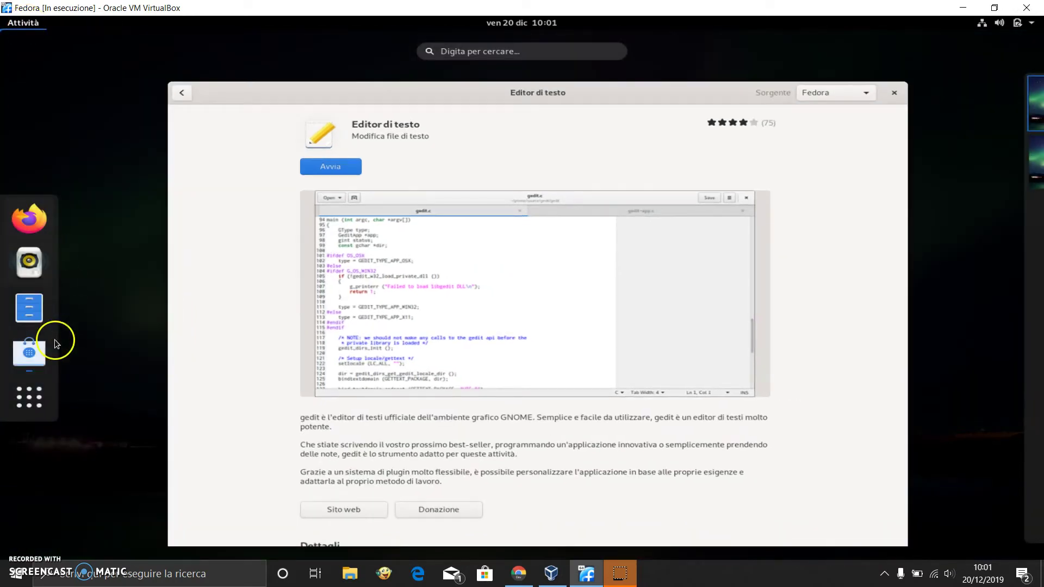
click(30, 391)
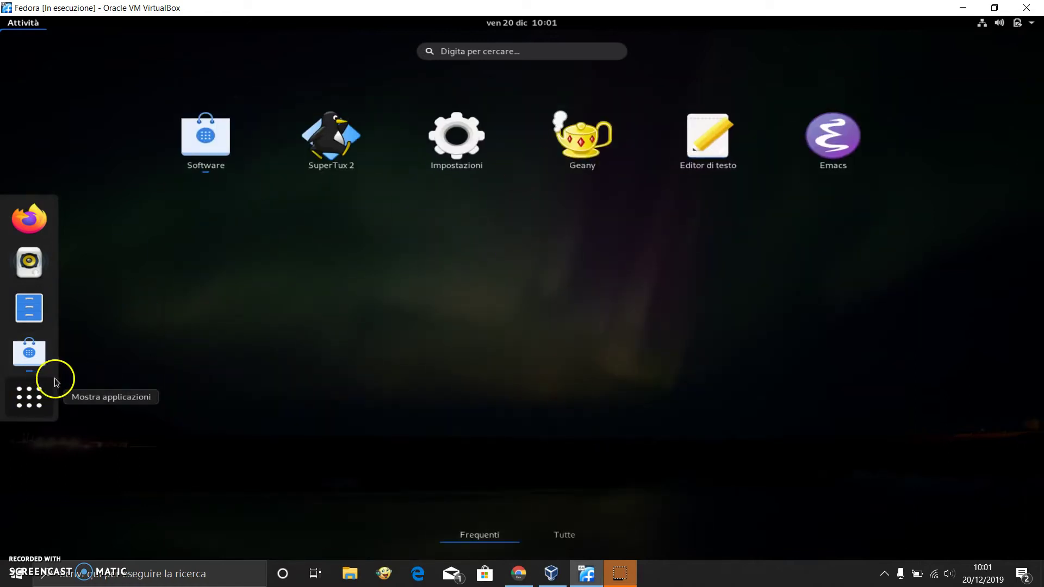
click(566, 539)
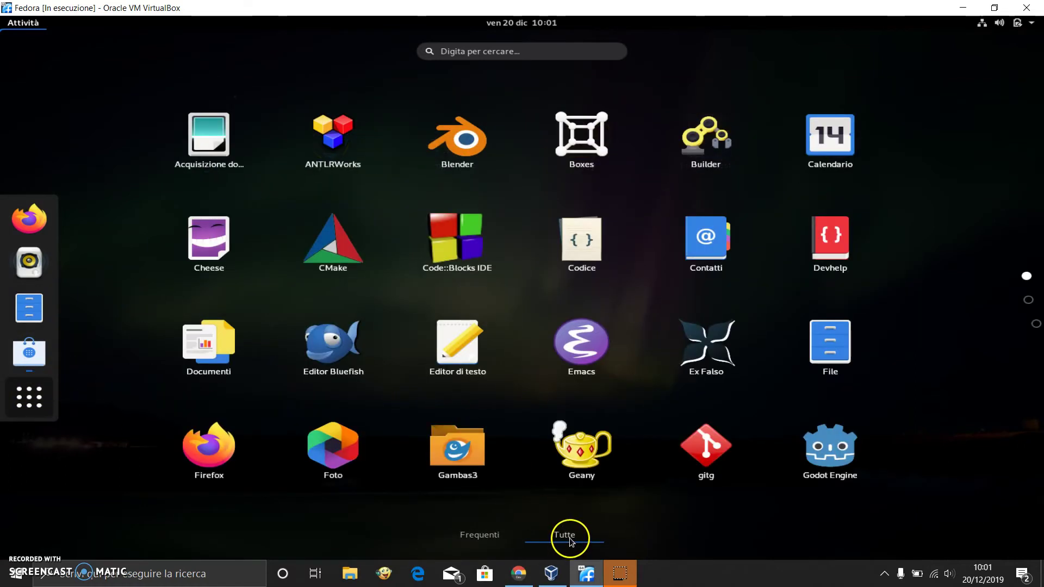
click(1027, 325)
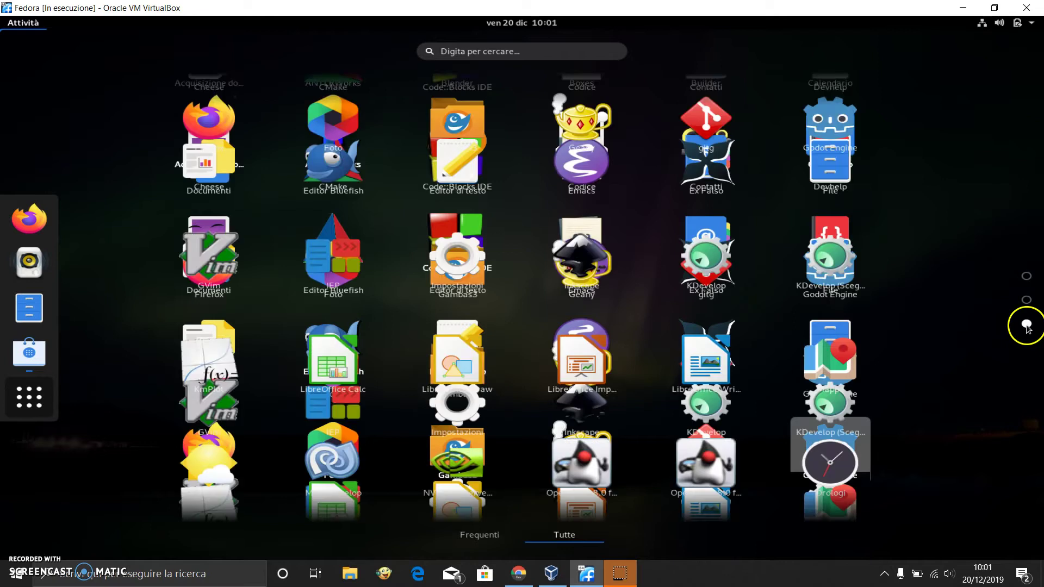
click(507, 538)
click(566, 537)
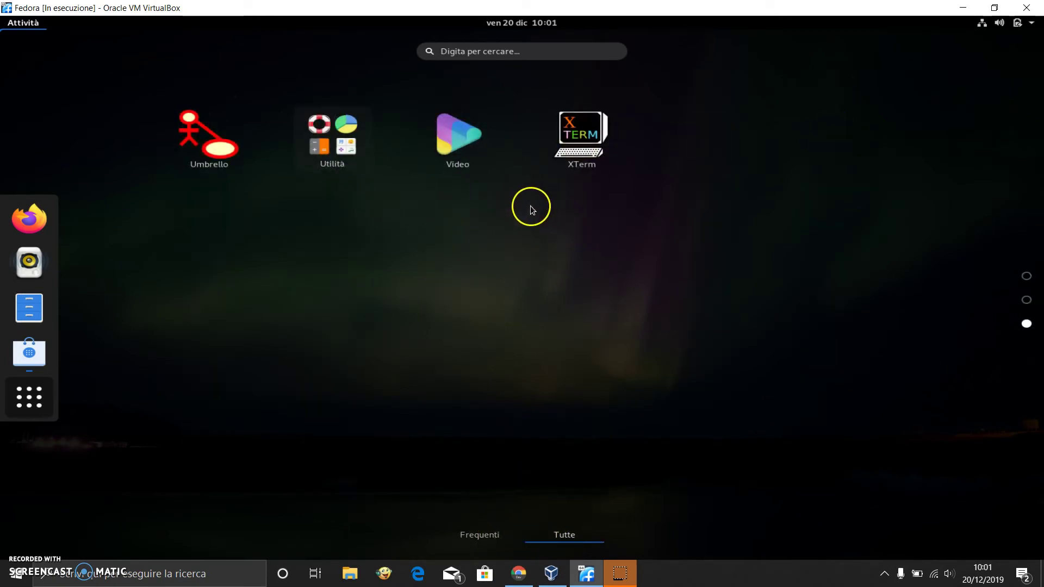
click(580, 131)
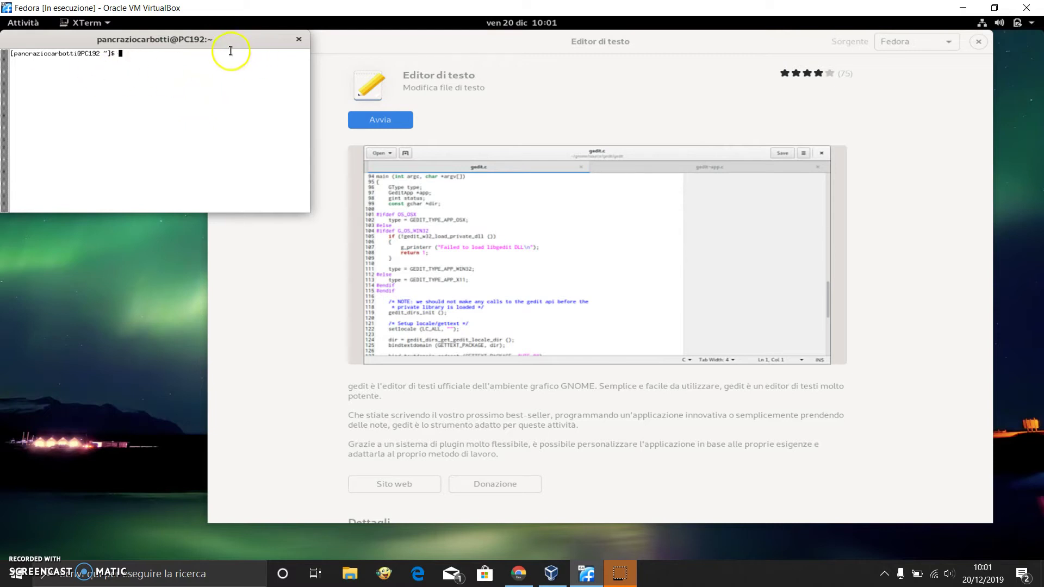
drag(231, 38, 631, 138)
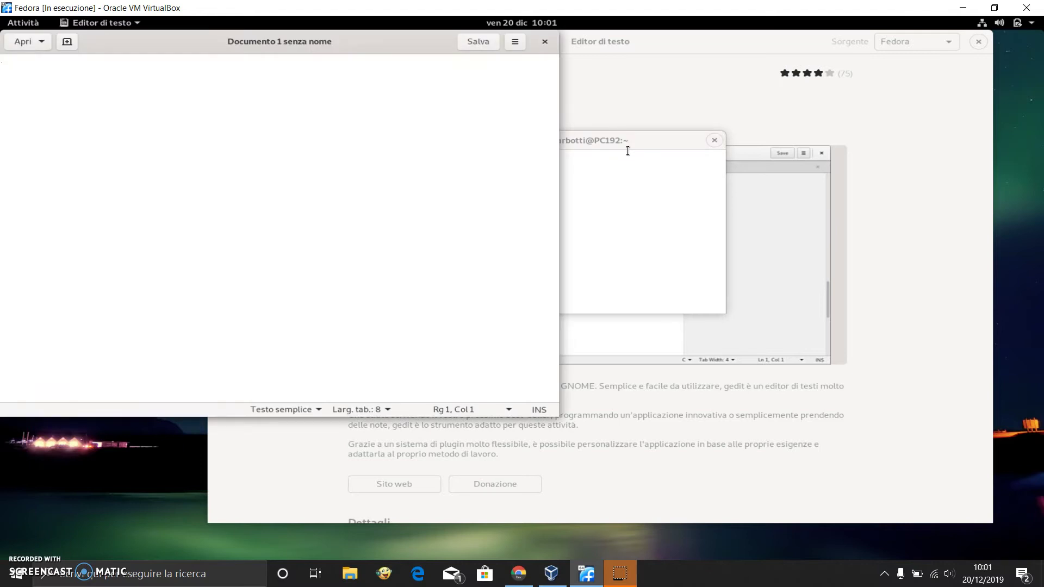
- Open the recent document Ciao.java in the text editor and maximize its window
click(38, 43)
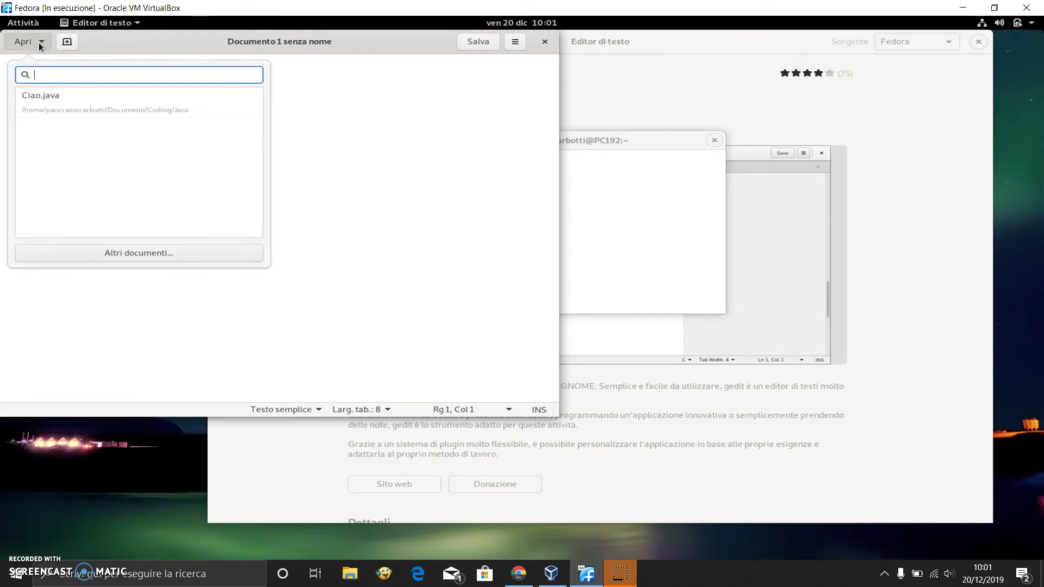
click(35, 106)
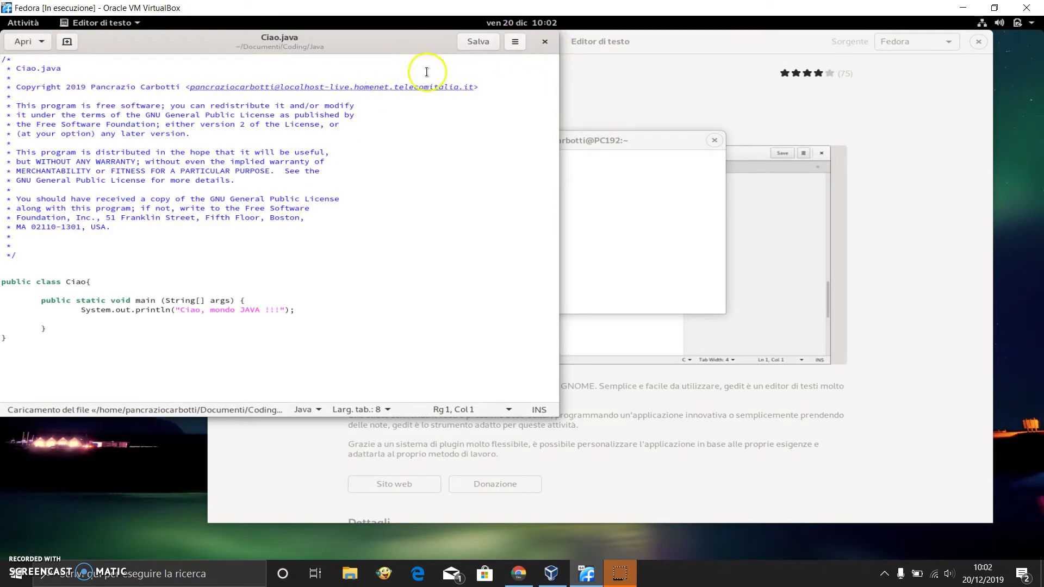
double_click(378, 36)
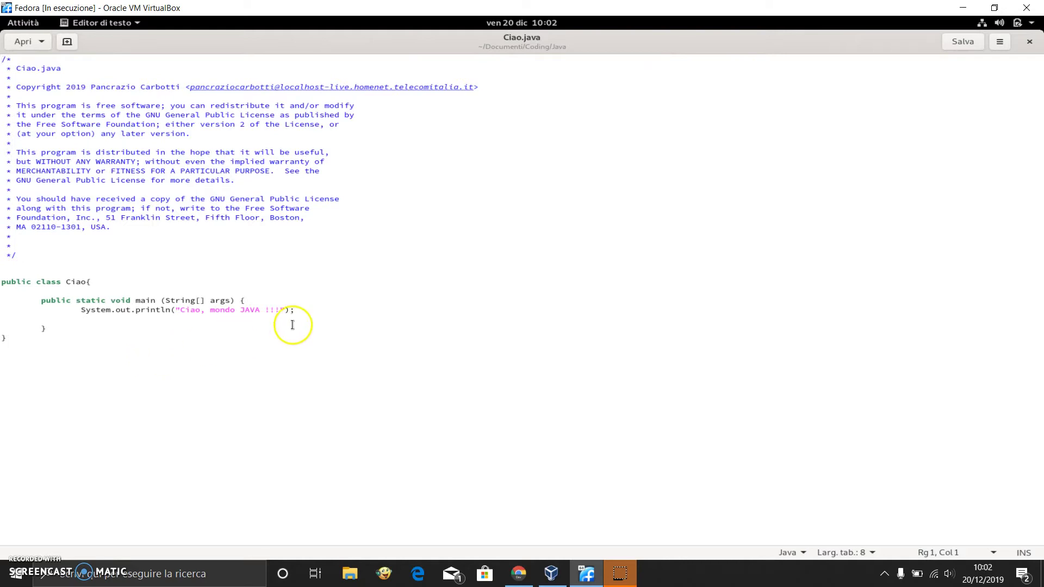
click(425, 271)
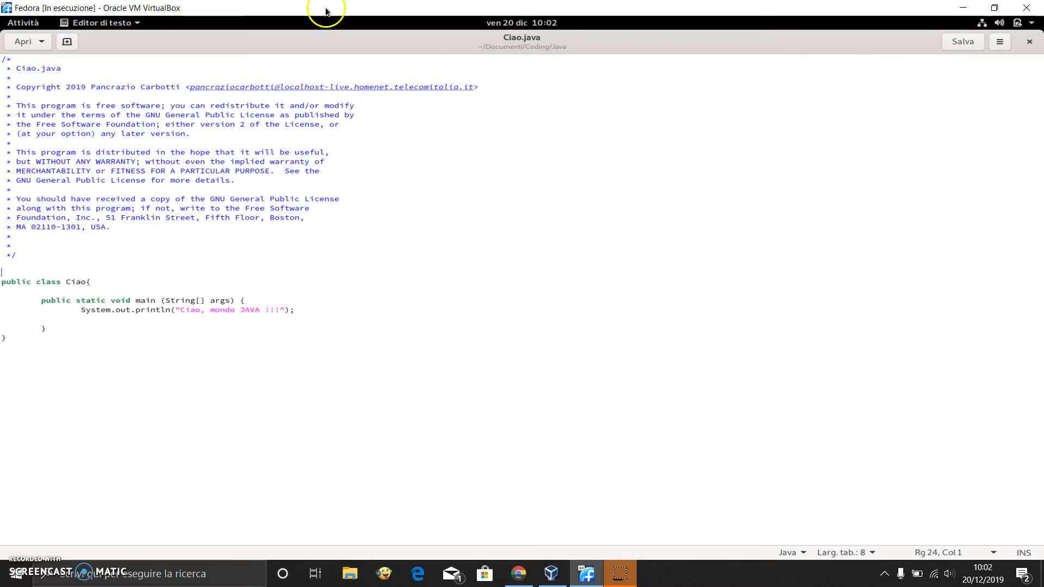
- Review the text editor's main options and its Visualizza choices
click(997, 43)
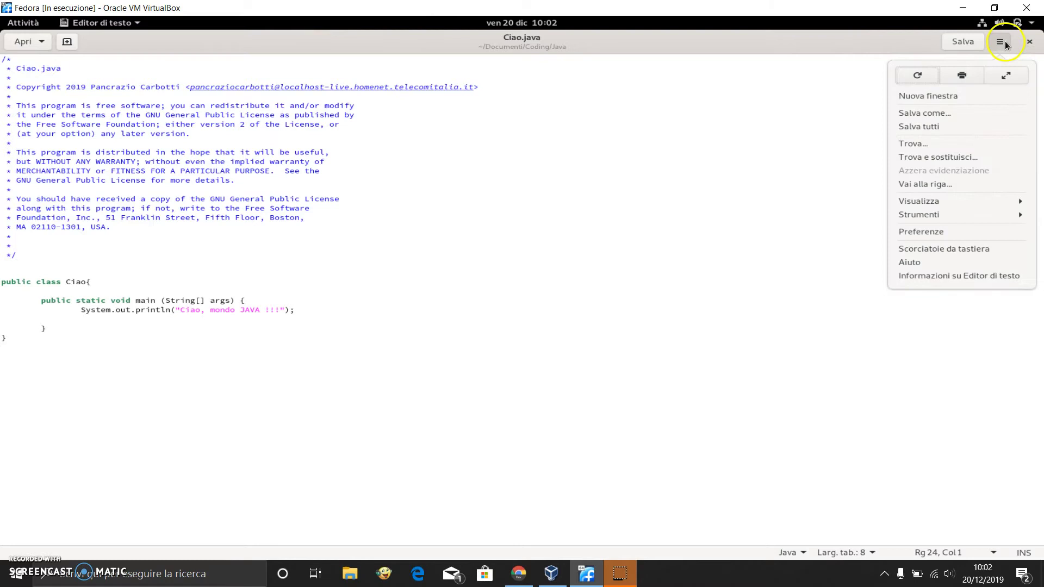
click(954, 200)
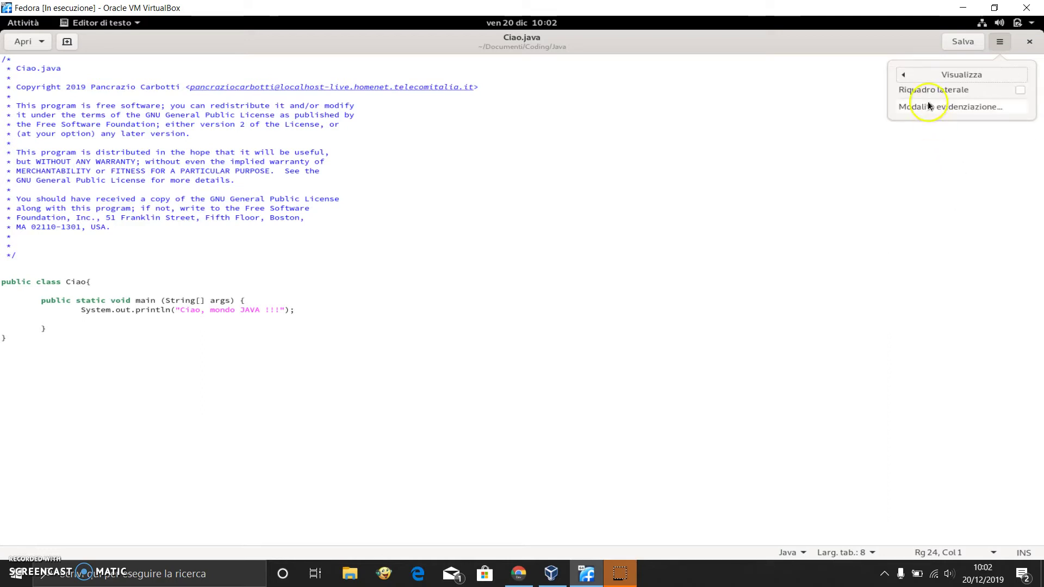
click(903, 76)
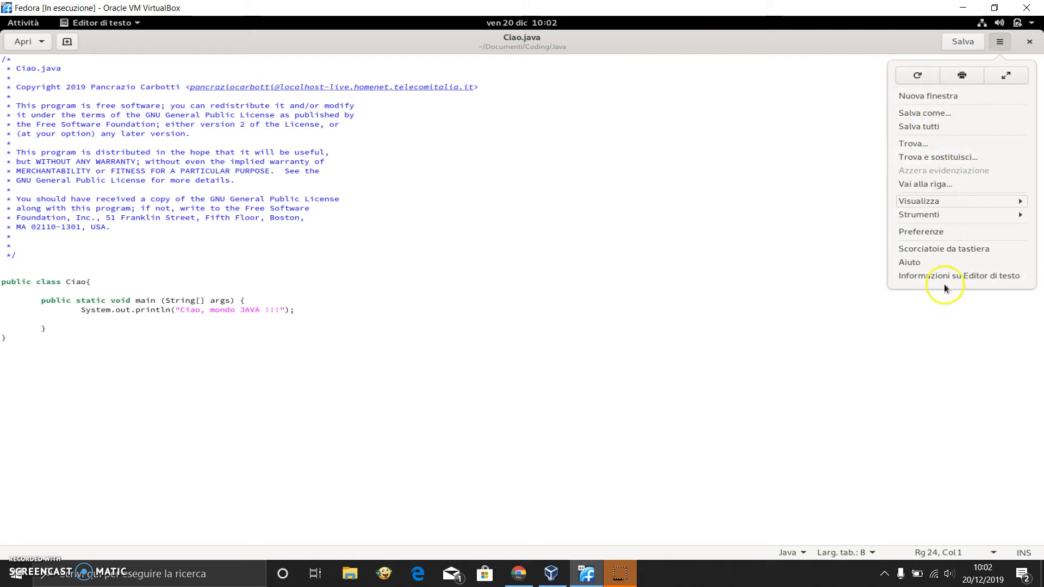
- Set the editor's tab width to 14 and its automatic save interval to 12 minutes in the preferences
click(930, 232)
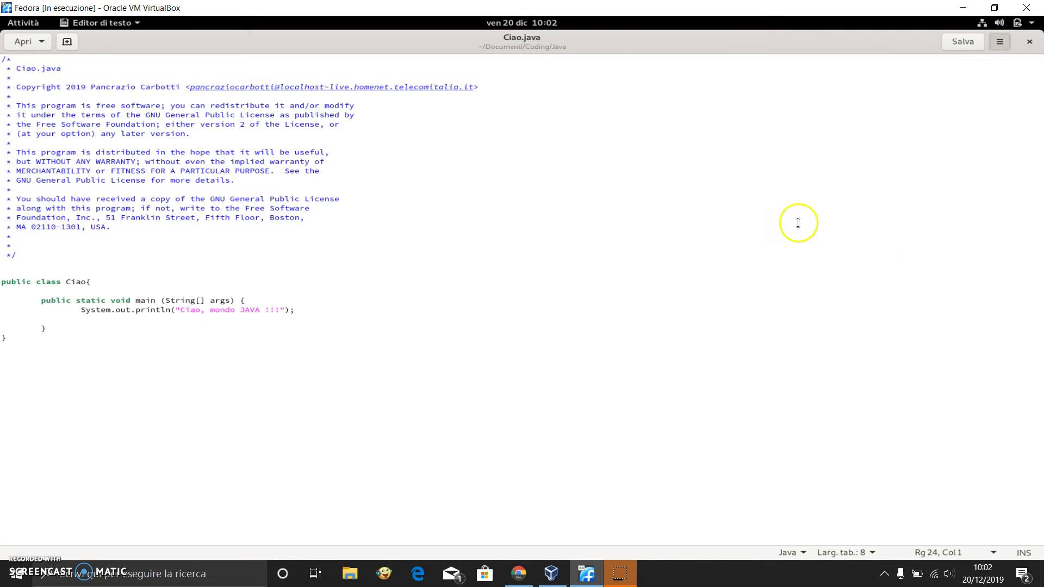
click(464, 155)
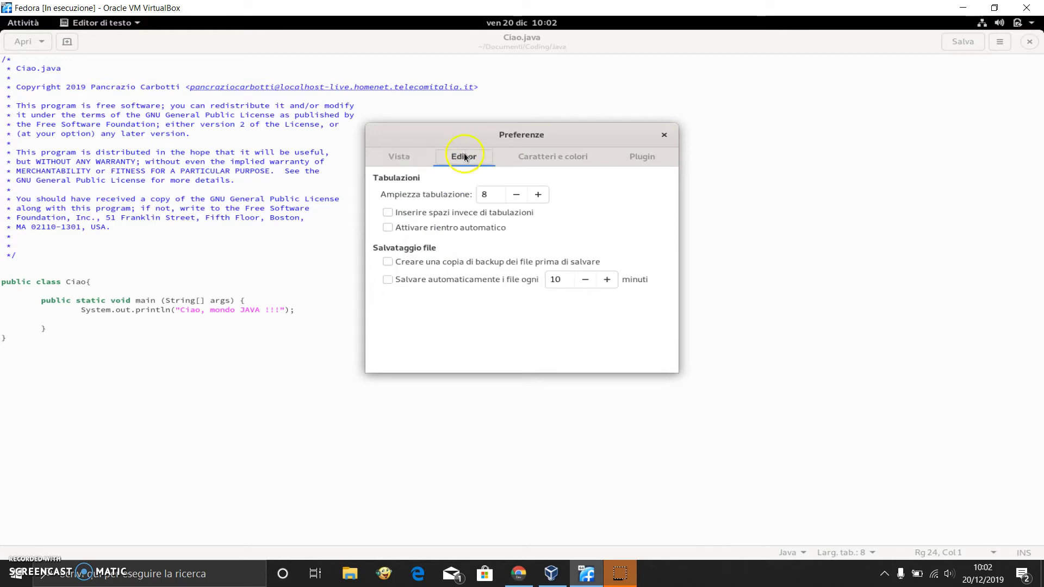
click(539, 196)
click(539, 196)
click(539, 196)
click(538, 195)
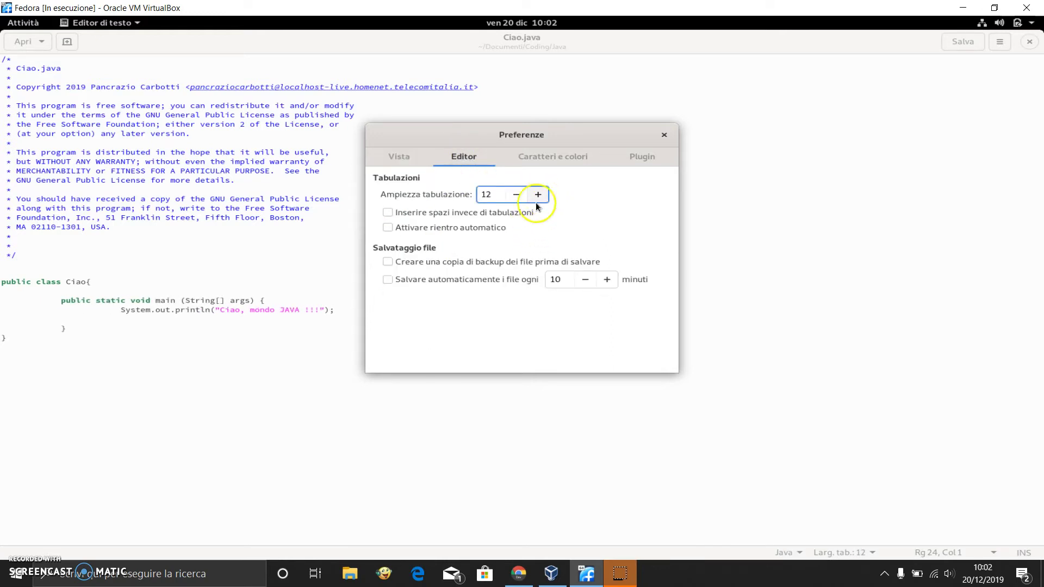
click(606, 280)
click(607, 280)
click(539, 195)
click(539, 194)
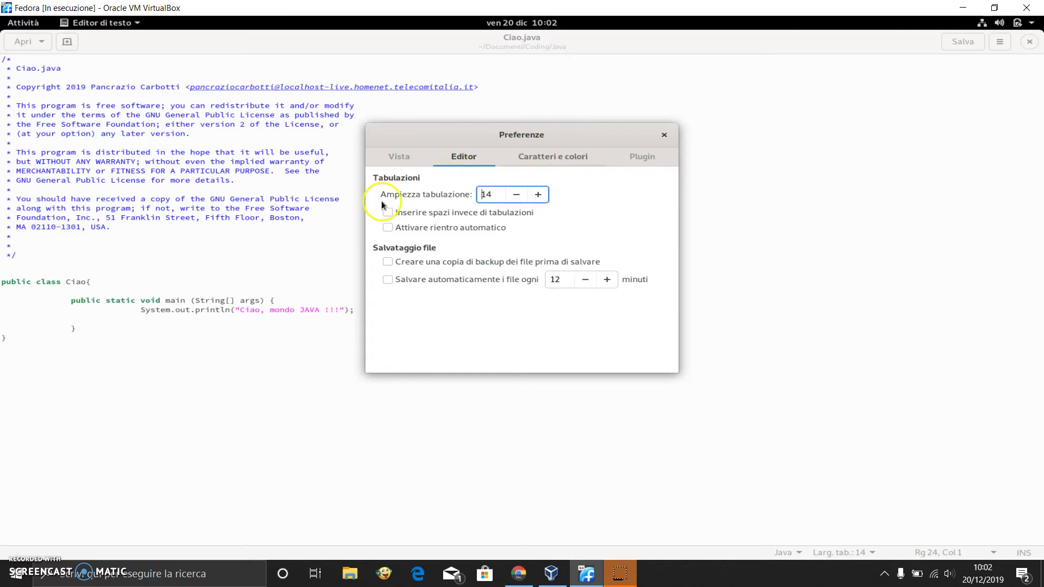
click(663, 135)
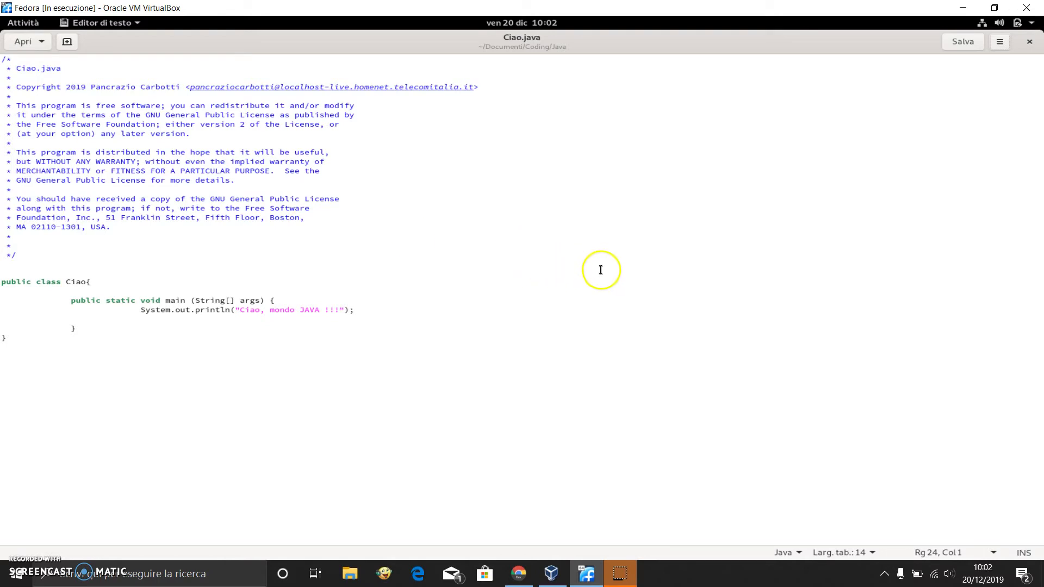
- Save Ciao.java and close the text editor
click(961, 41)
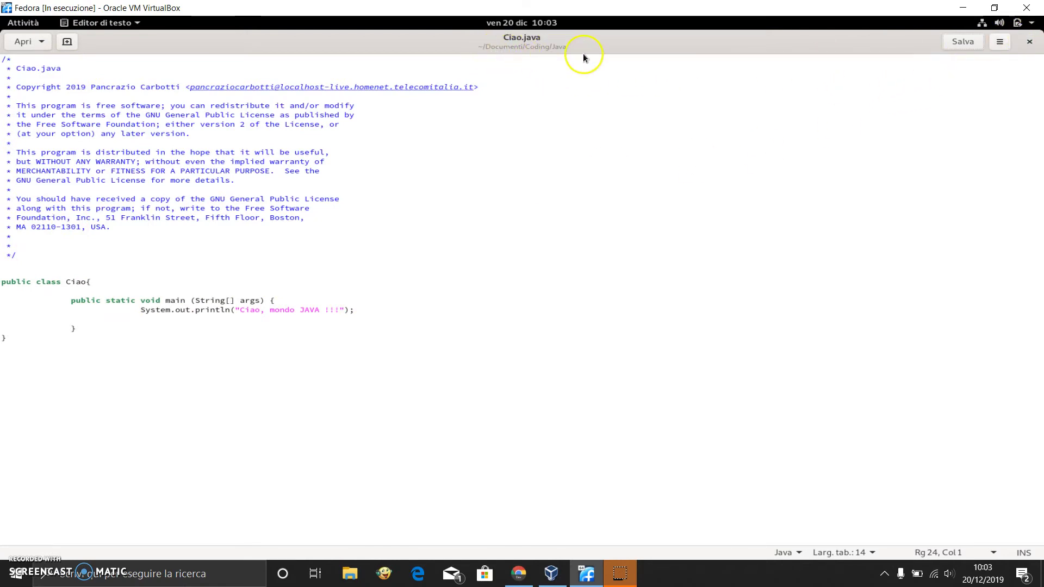
click(1032, 44)
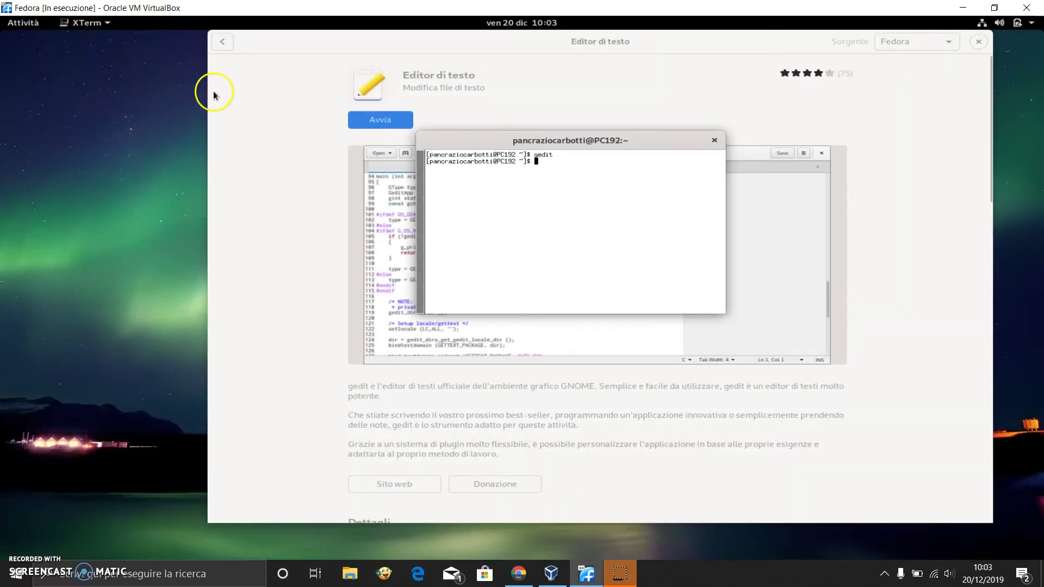
- Launch the File manager and browse to the Documenti/Coding/Java folder
click(20, 23)
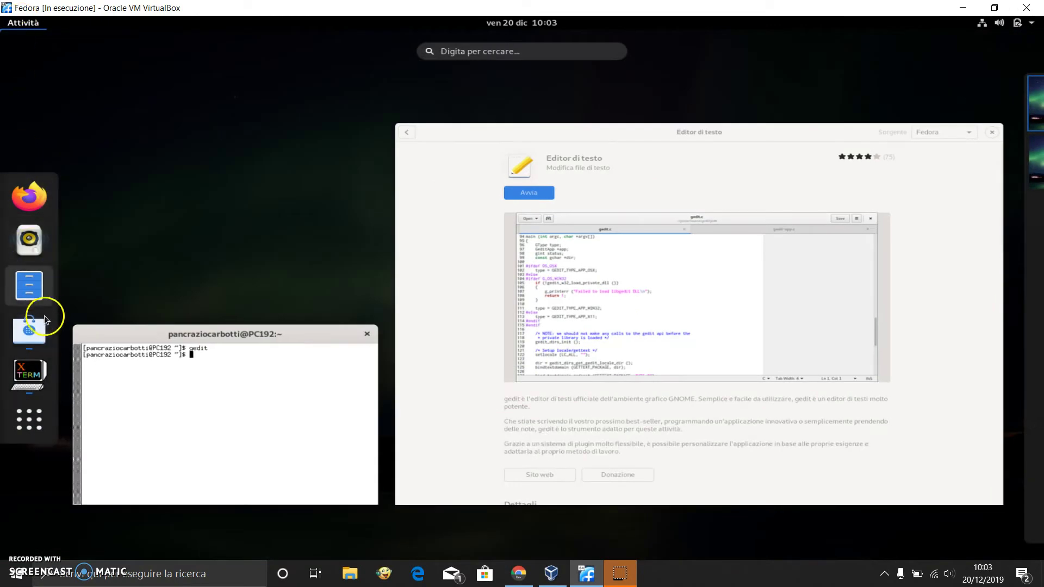
click(31, 288)
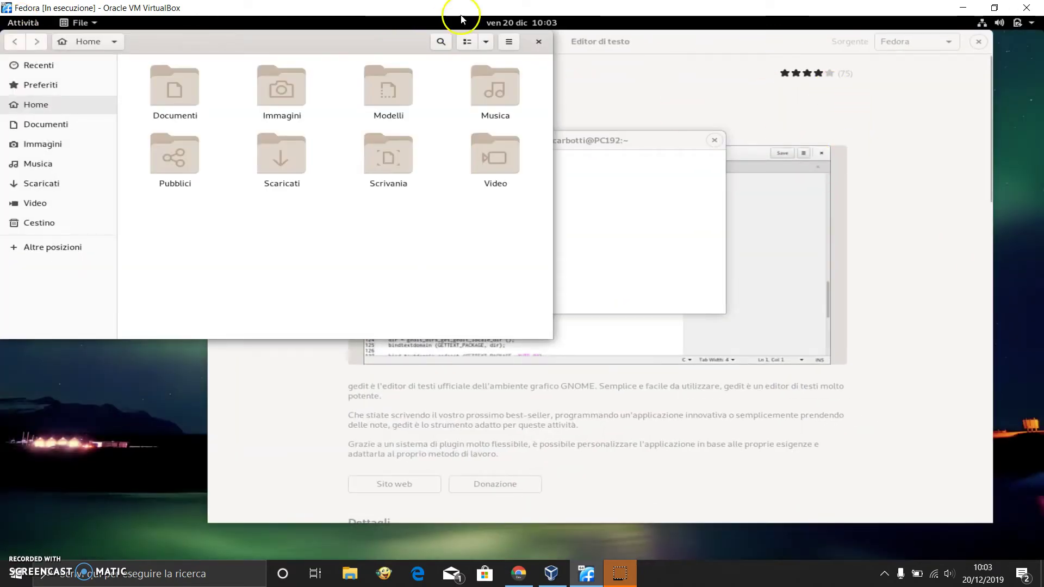
double_click(160, 80)
click(194, 83)
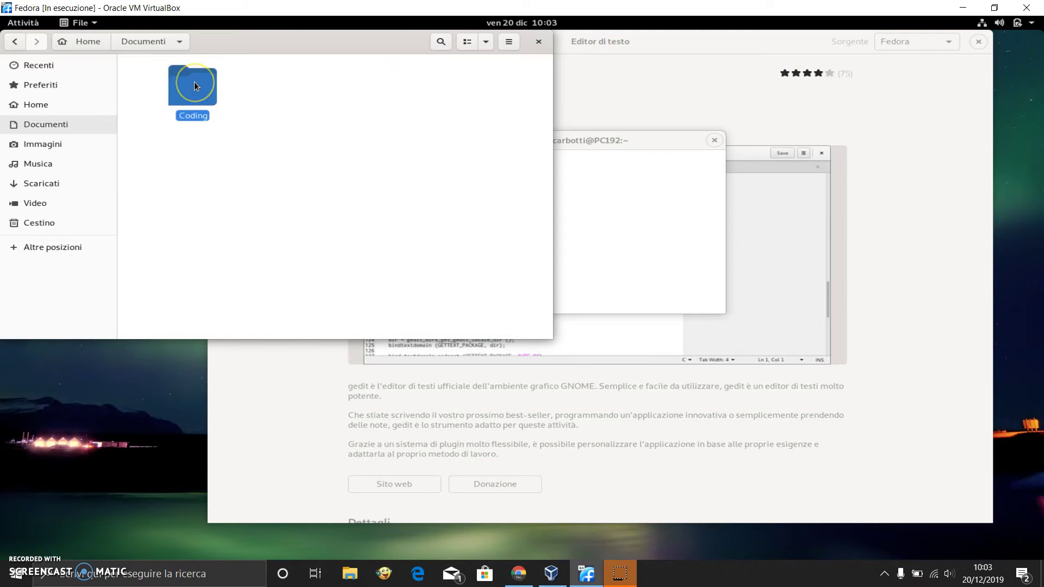
double_click(194, 84)
click(196, 90)
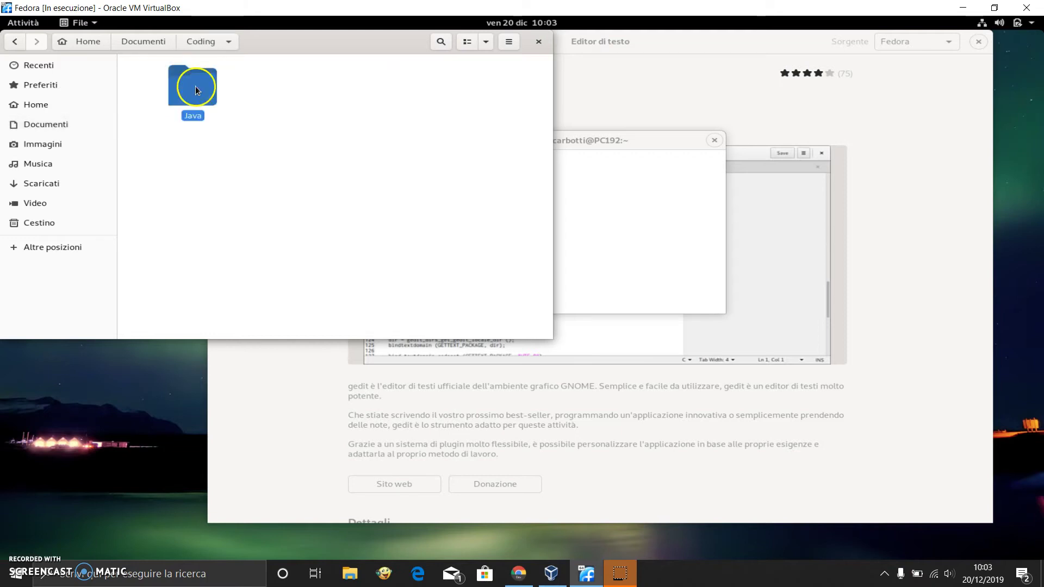
double_click(195, 89)
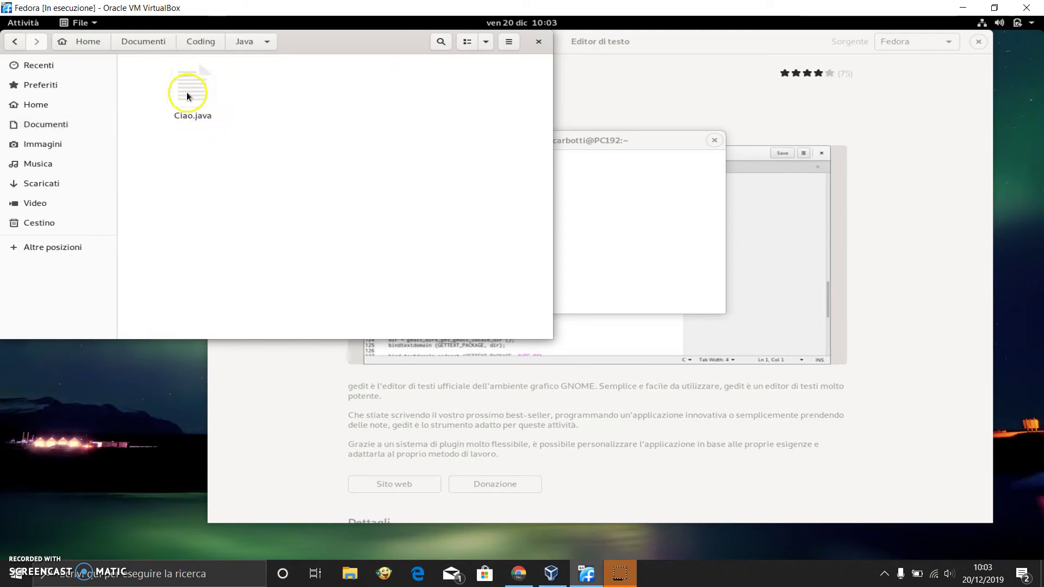
- Open Ciao.java with GVim as the chosen application and maximize the GVim window
click(186, 93)
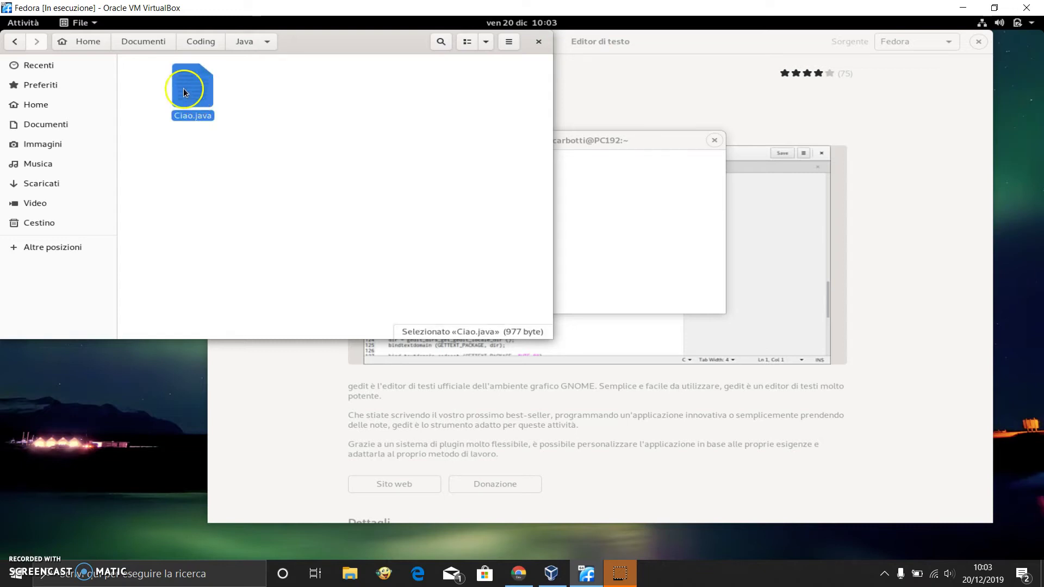
right_click(194, 92)
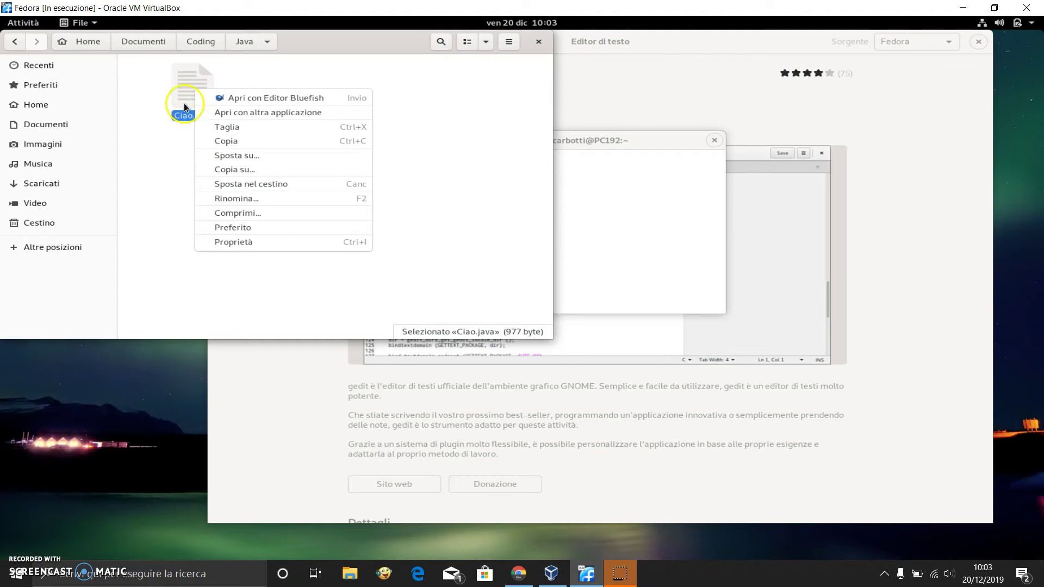
click(180, 88)
right_click(185, 86)
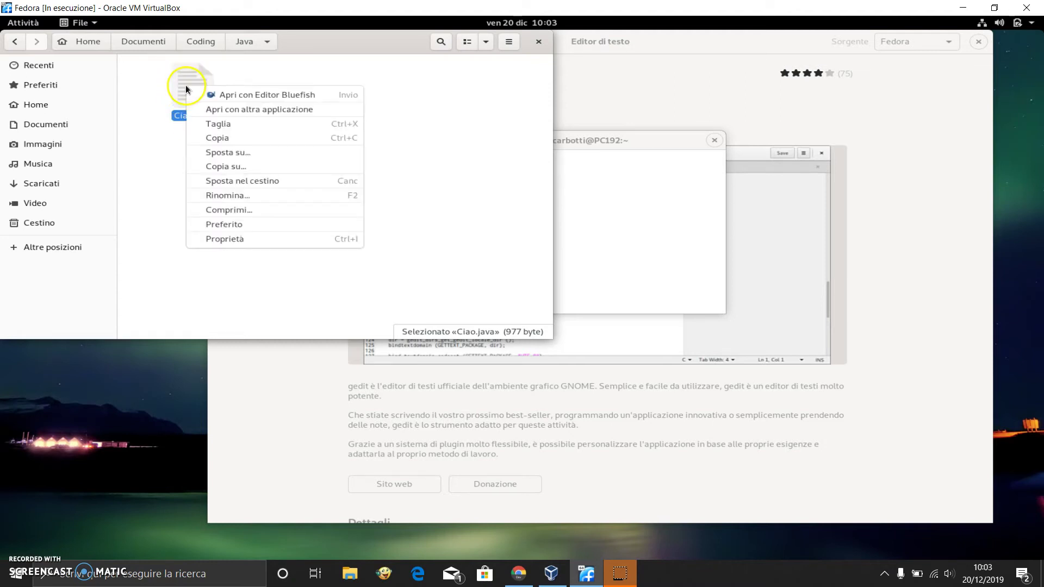
click(259, 113)
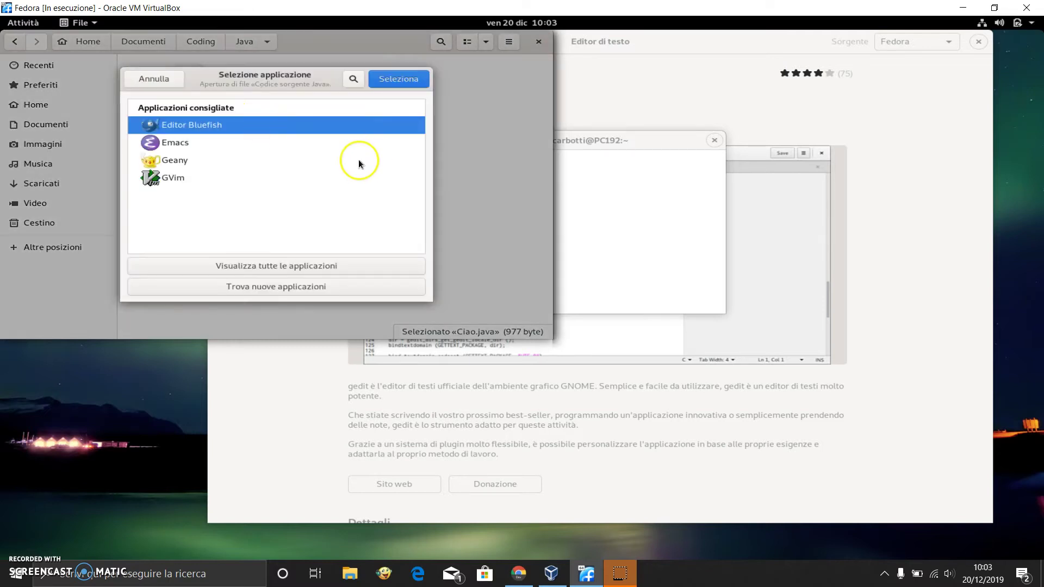
click(173, 181)
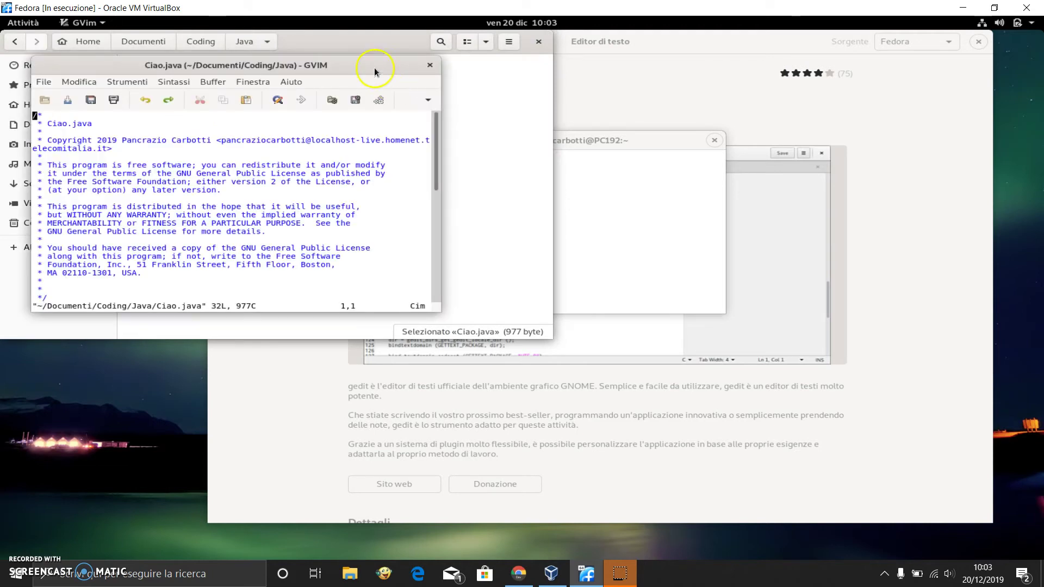
drag(401, 63, 643, 37)
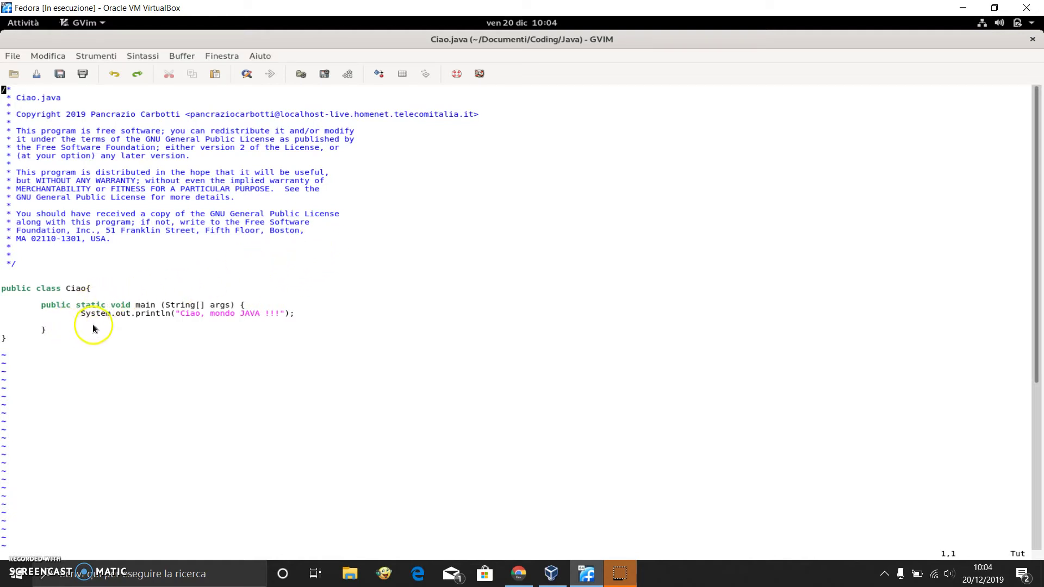
- Close the GVim, File, XTerm and Software windows to clear the desktop
click(1033, 40)
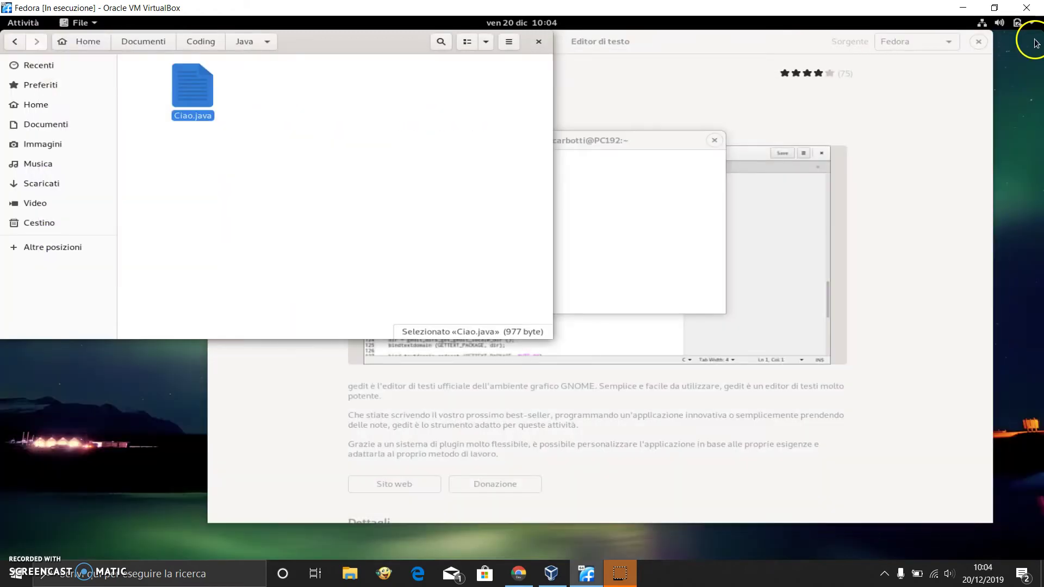
click(537, 42)
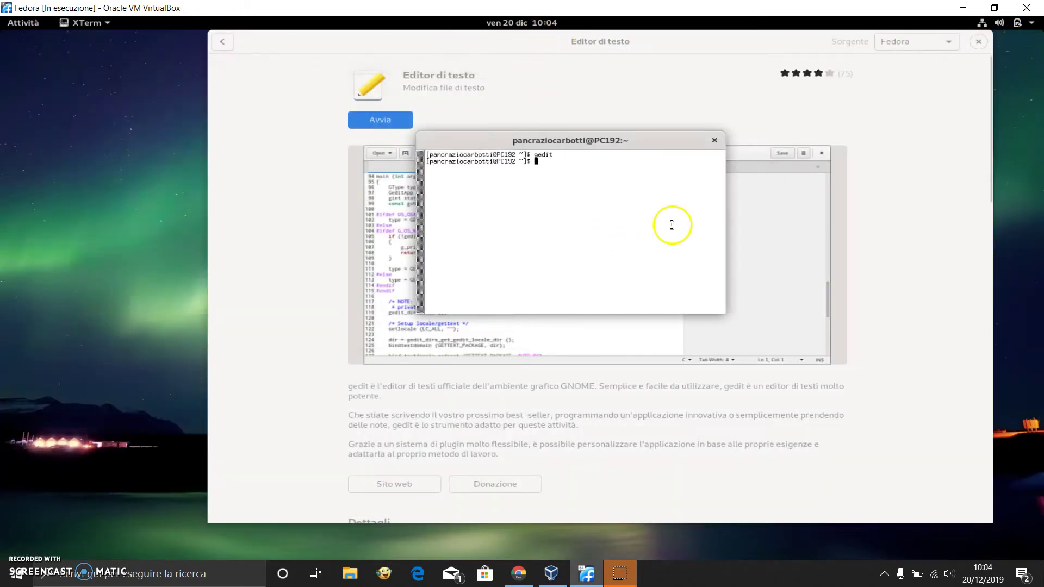
click(715, 140)
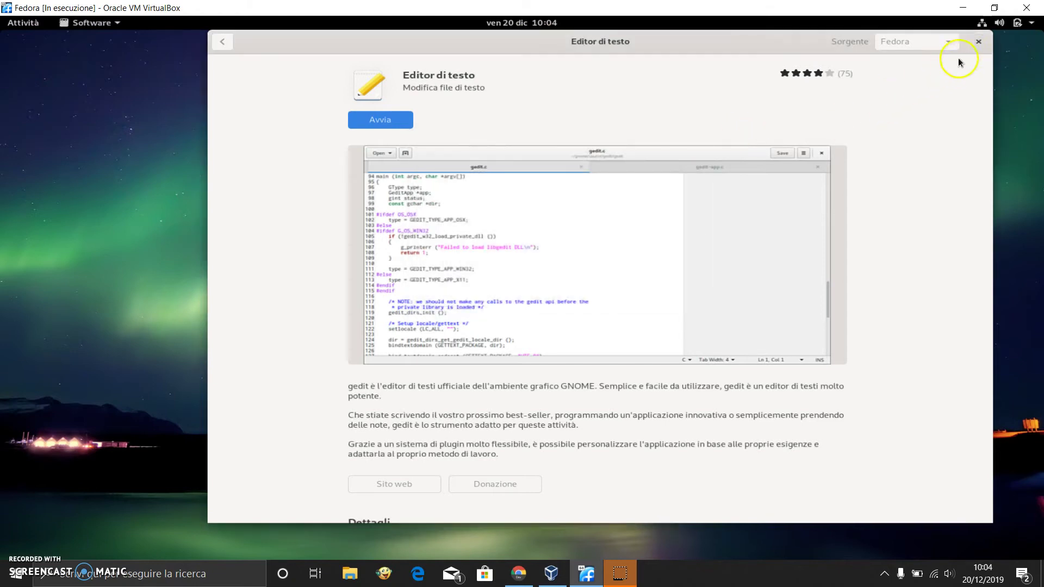
click(978, 41)
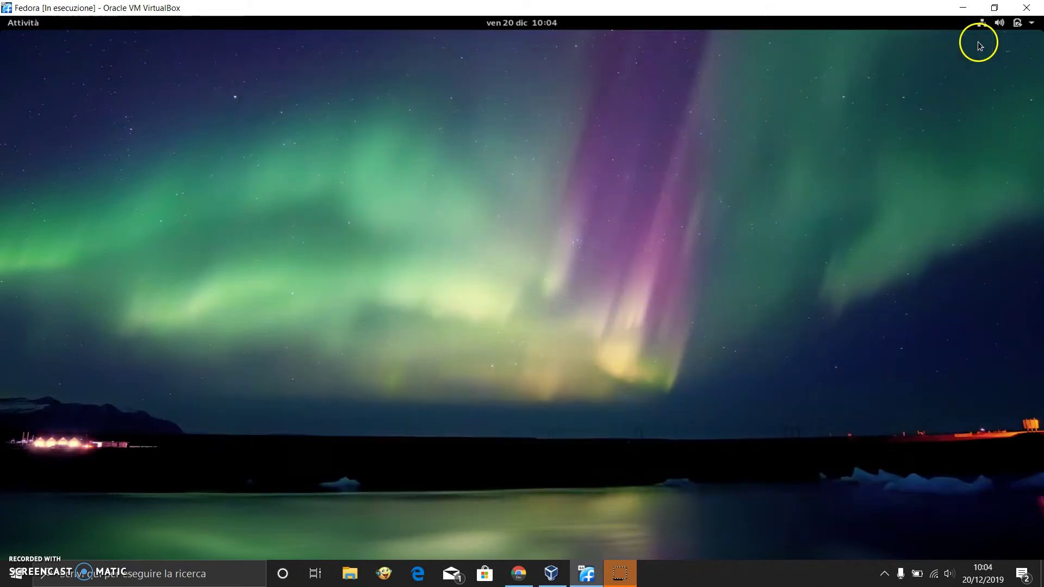
- Check the desktop's context options and display all installed applications
right_click(72, 140)
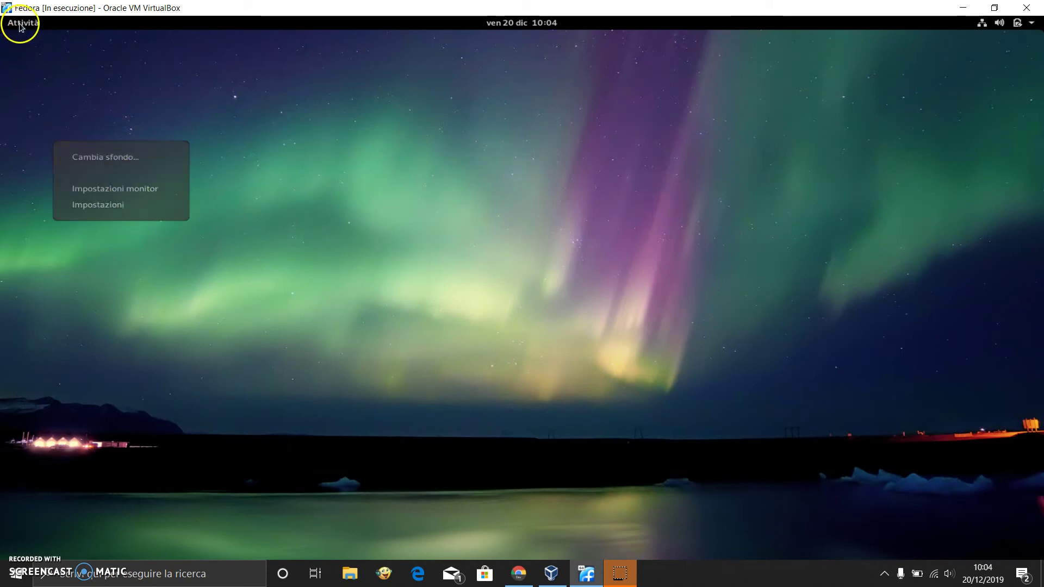
click(19, 26)
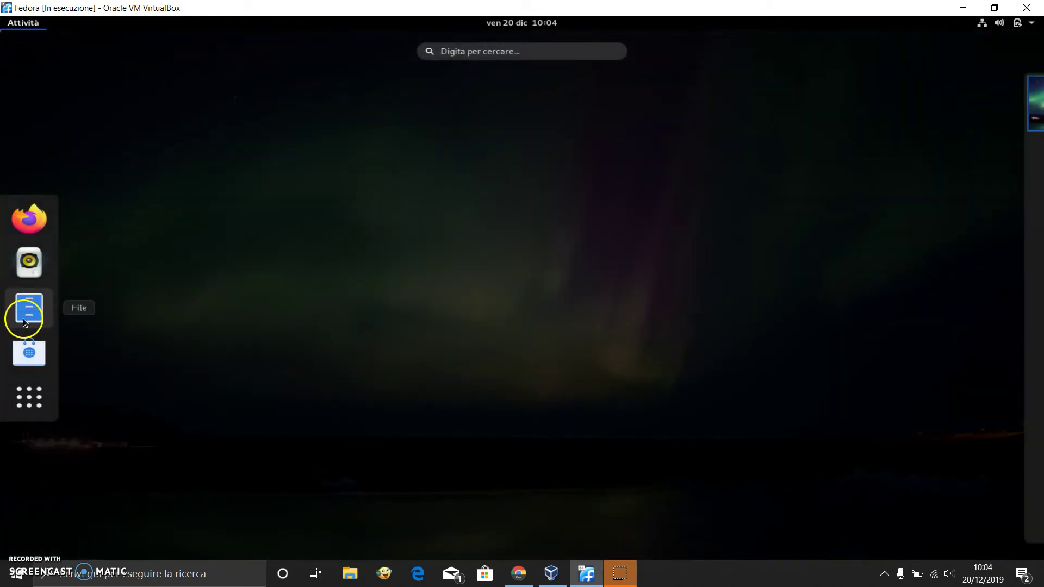
click(23, 400)
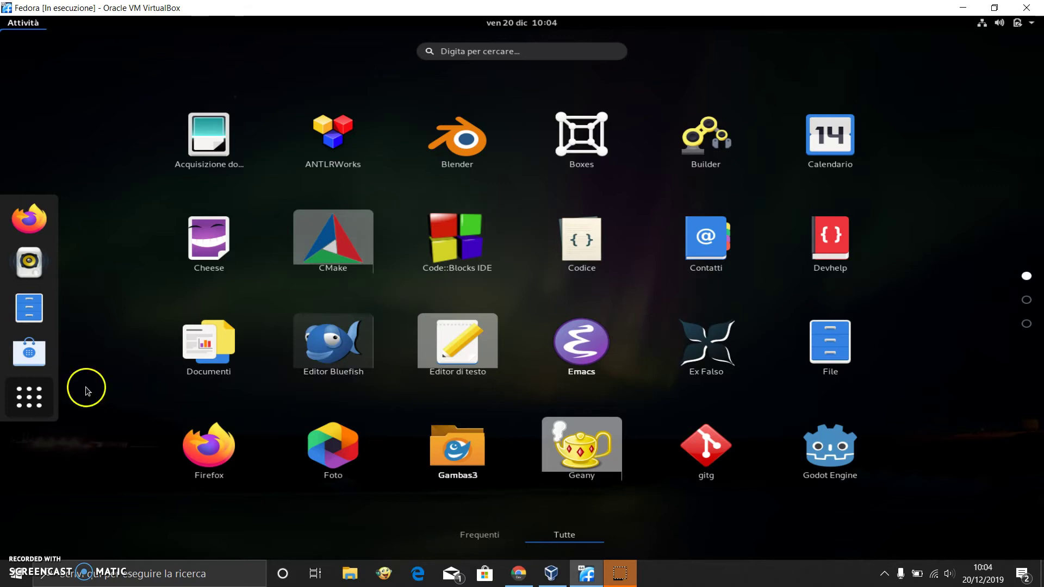
- Launch Software and browse the applications in the Strumenti di sviluppo category
click(29, 354)
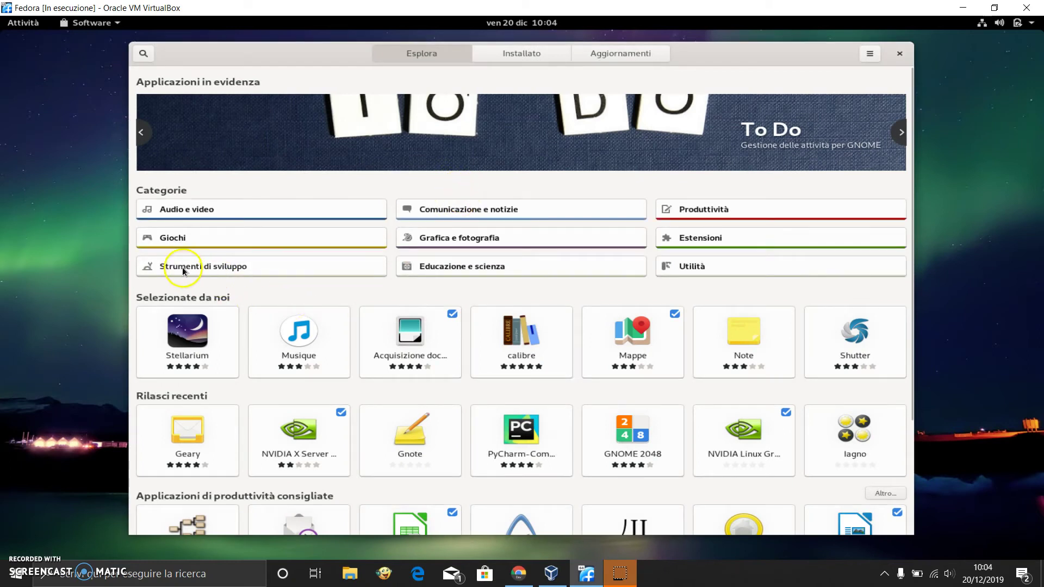
click(196, 270)
scroll(522, 304, down, 3)
scroll(521, 304, down, 2)
scroll(521, 304, up, 2)
scroll(521, 304, down, 2)
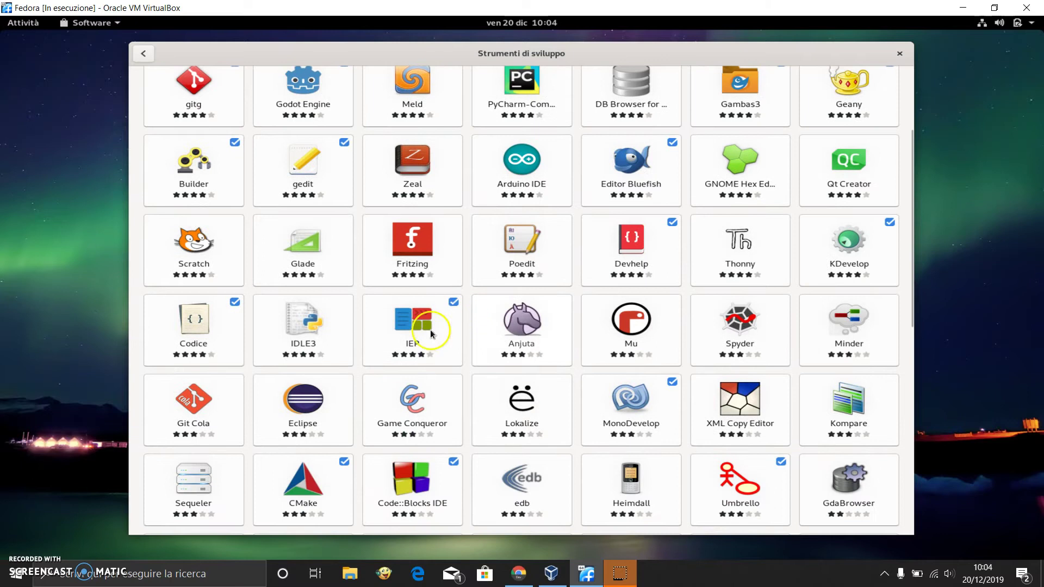
- Open the Eclipse page and review its description and details
click(314, 419)
scroll(348, 301, down, 15)
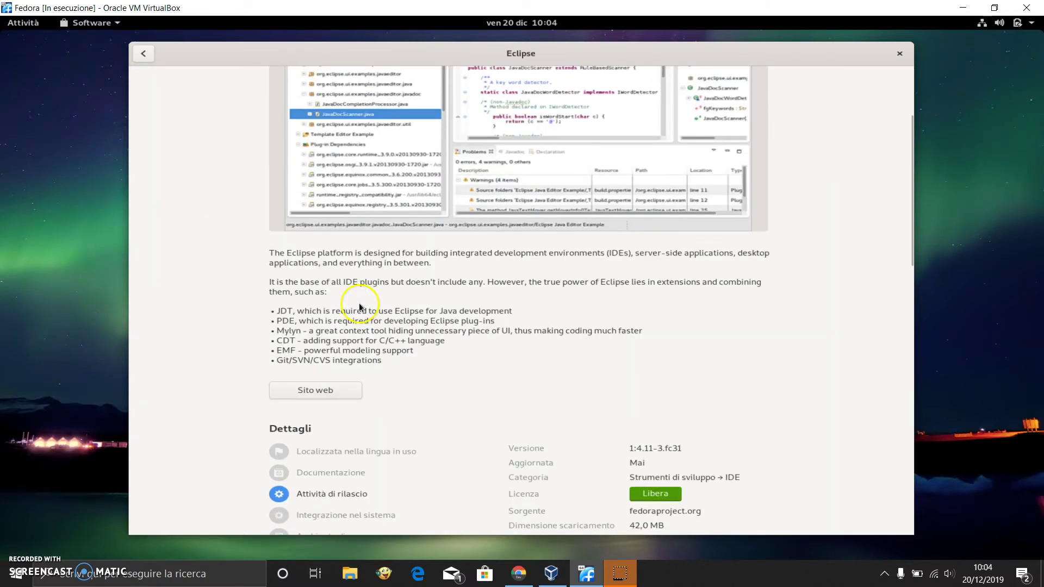
- Review the rest of the Eclipse page and return to the Strumenti di sviluppo category
scroll(359, 305, down, 5)
scroll(359, 305, up, 12)
scroll(359, 305, up, 8)
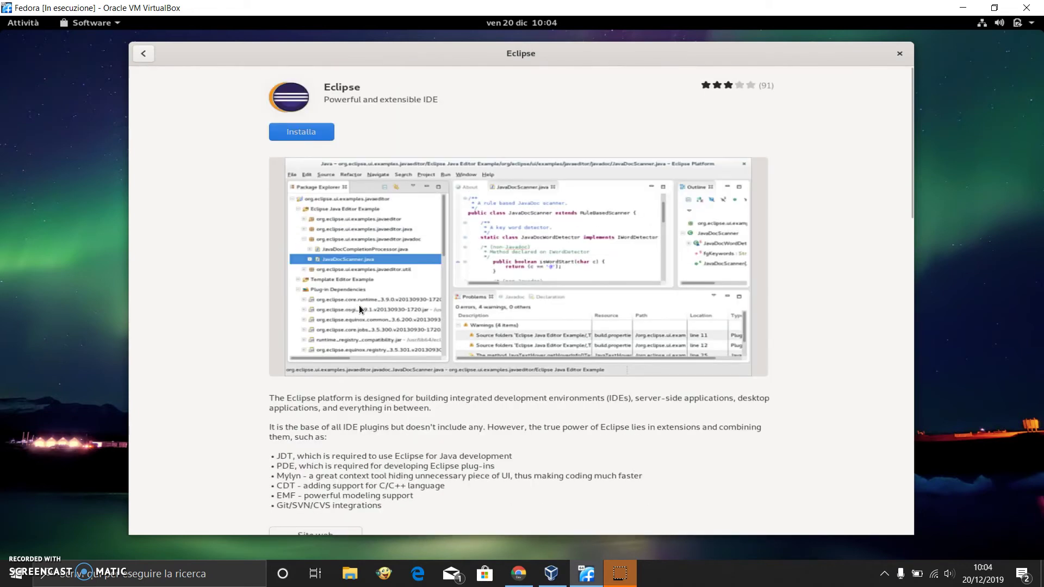
scroll(359, 305, down, 1)
click(142, 53)
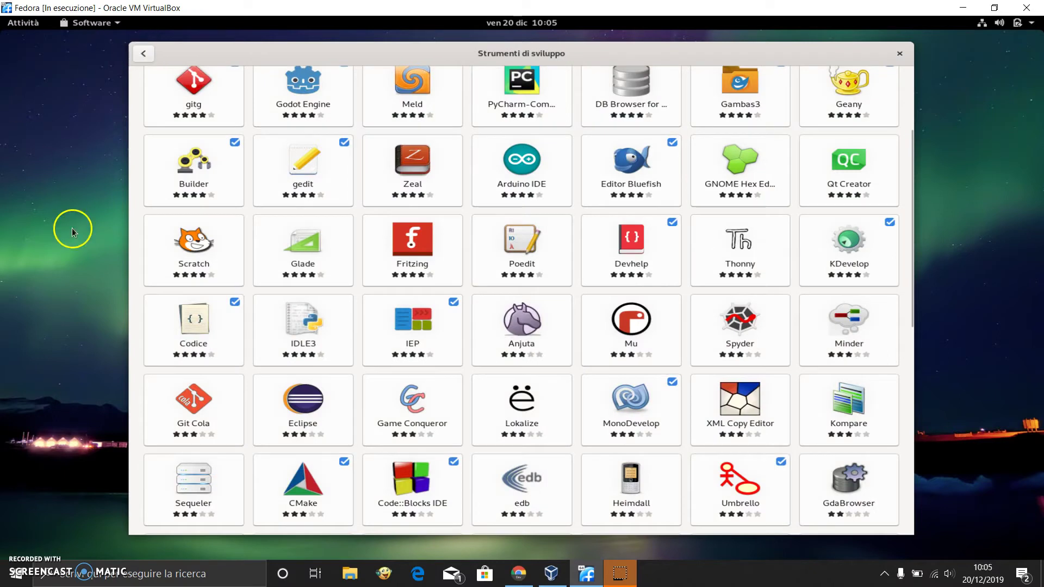
- Examine the full range of applications offered in the Strumenti di sviluppo category
scroll(572, 325, up, 3)
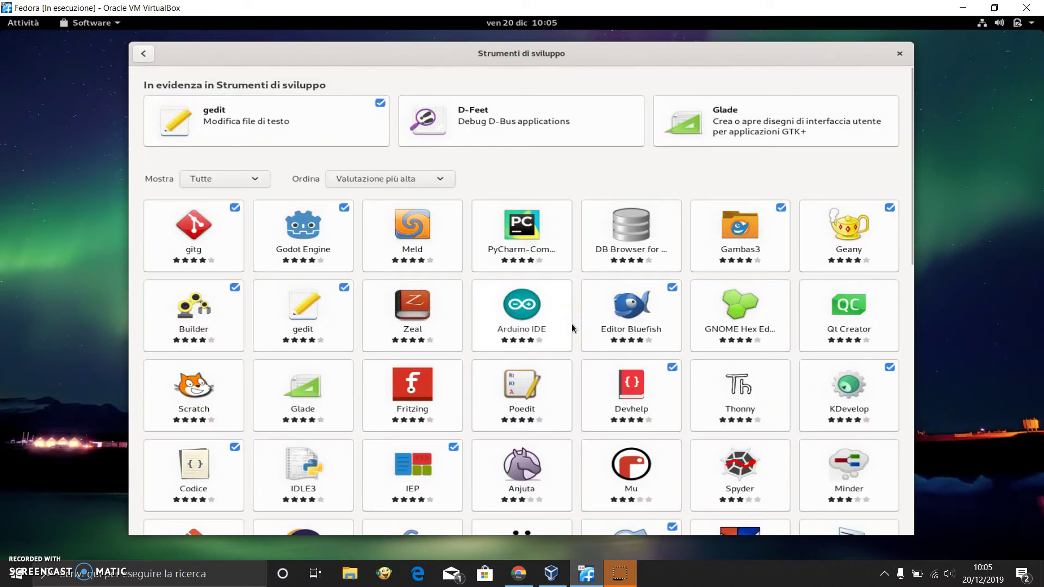
scroll(571, 324, down, 5)
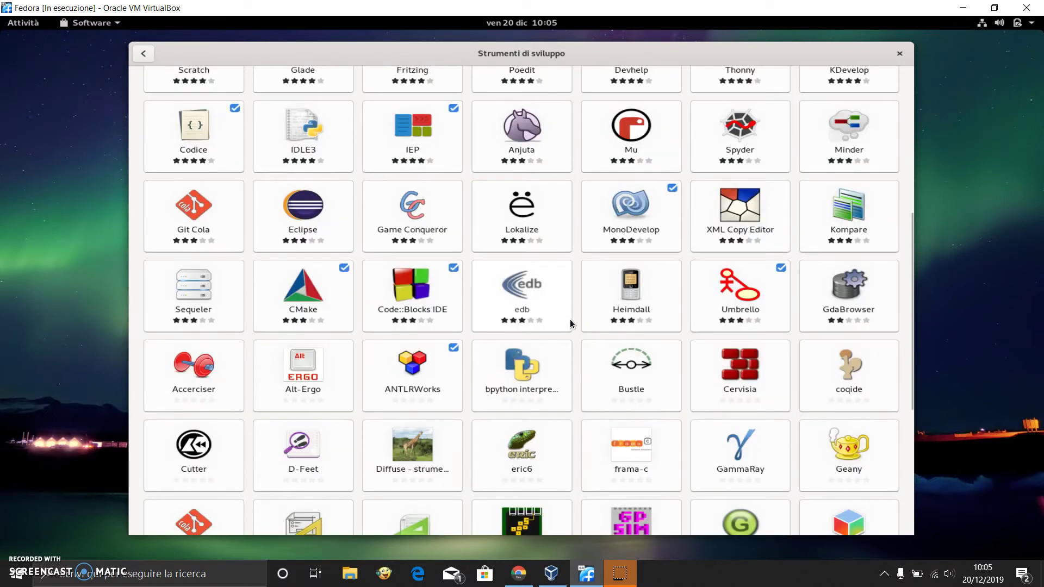
scroll(570, 319, down, 4)
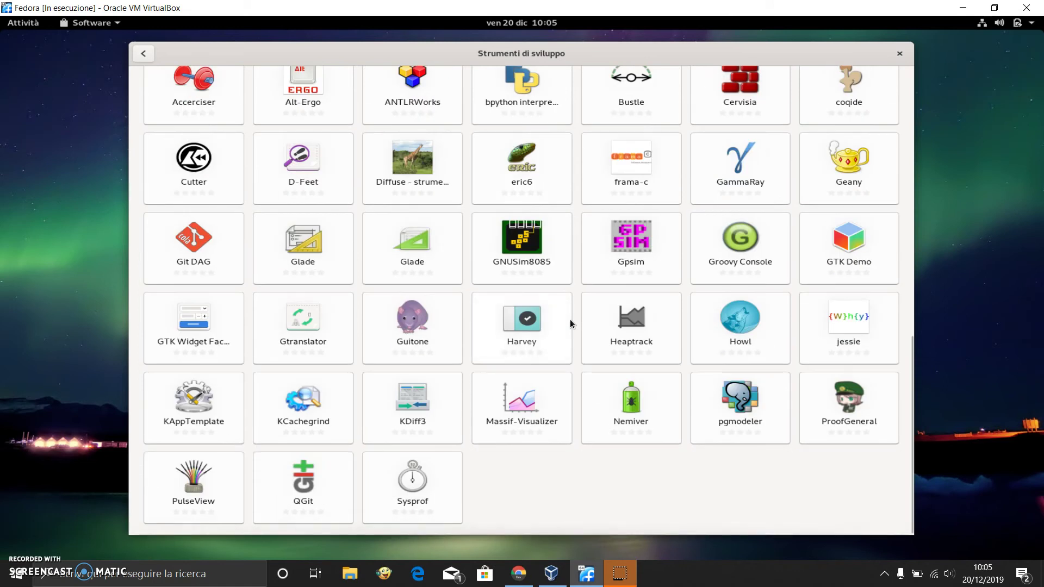
scroll(570, 319, up, 4)
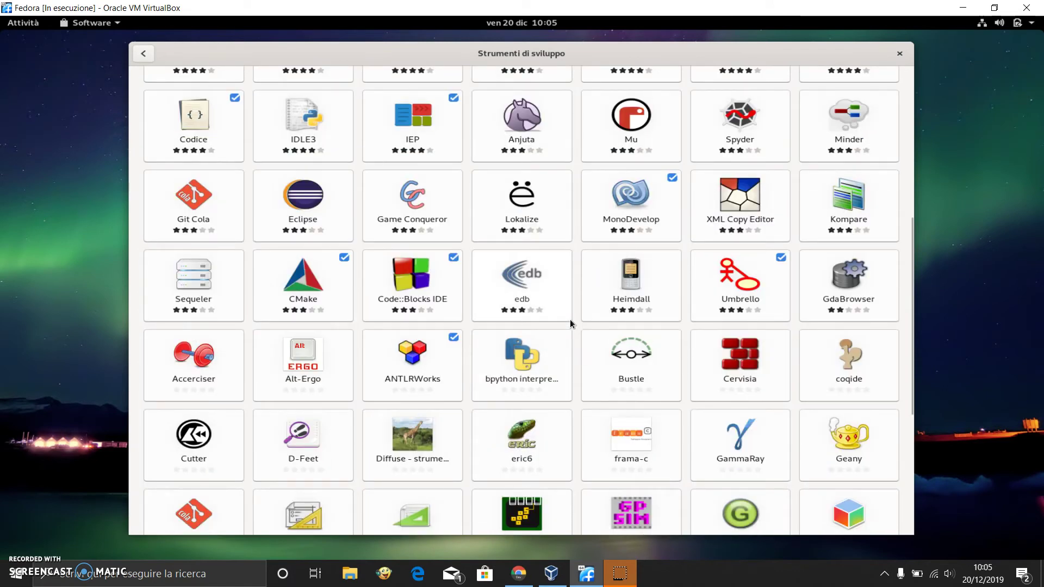
scroll(569, 319, up, 1)
scroll(570, 324, up, 1)
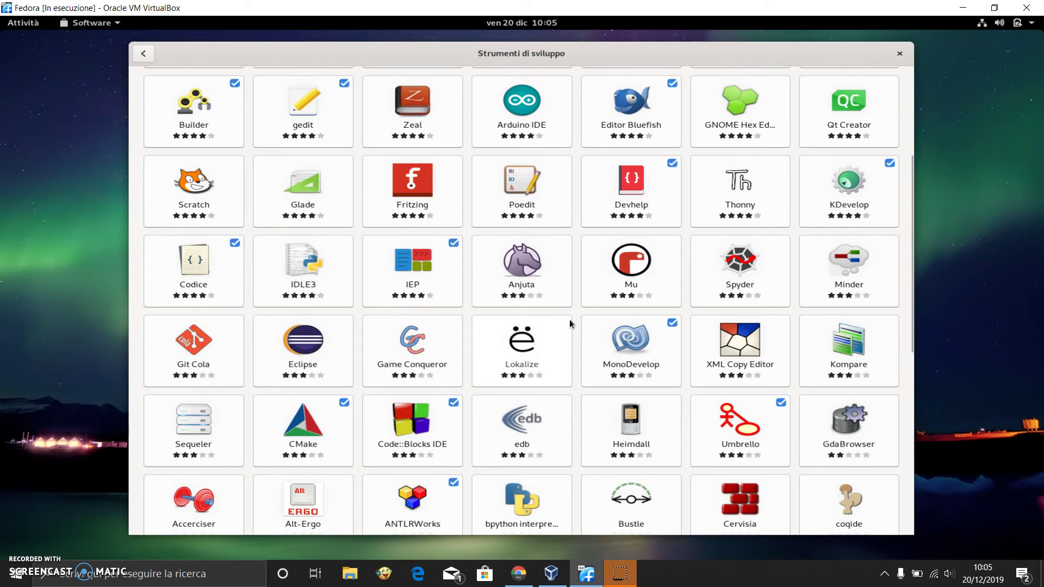
scroll(569, 324, up, 1)
scroll(570, 324, up, 2)
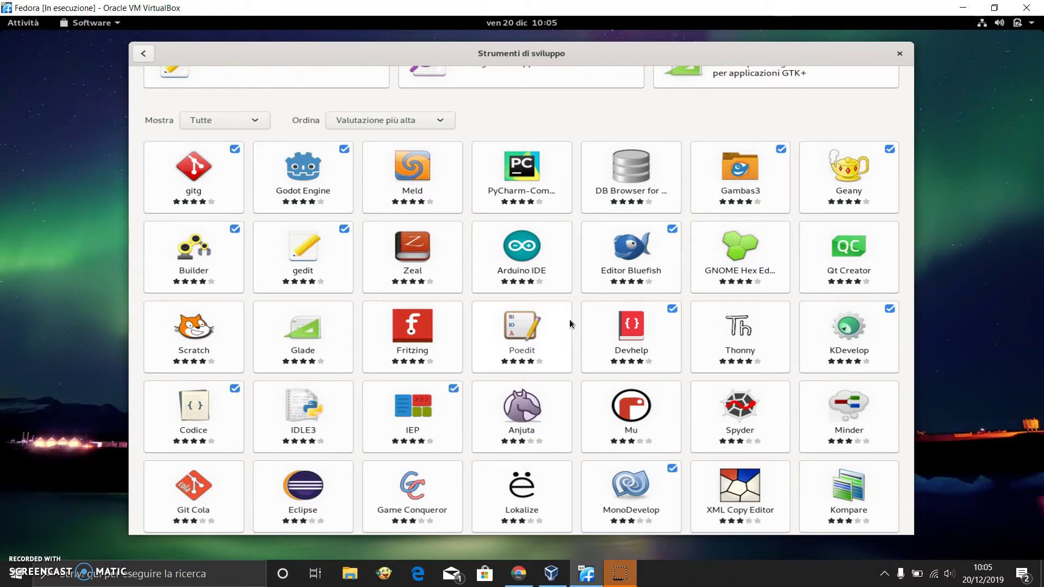
scroll(570, 321, down, 1)
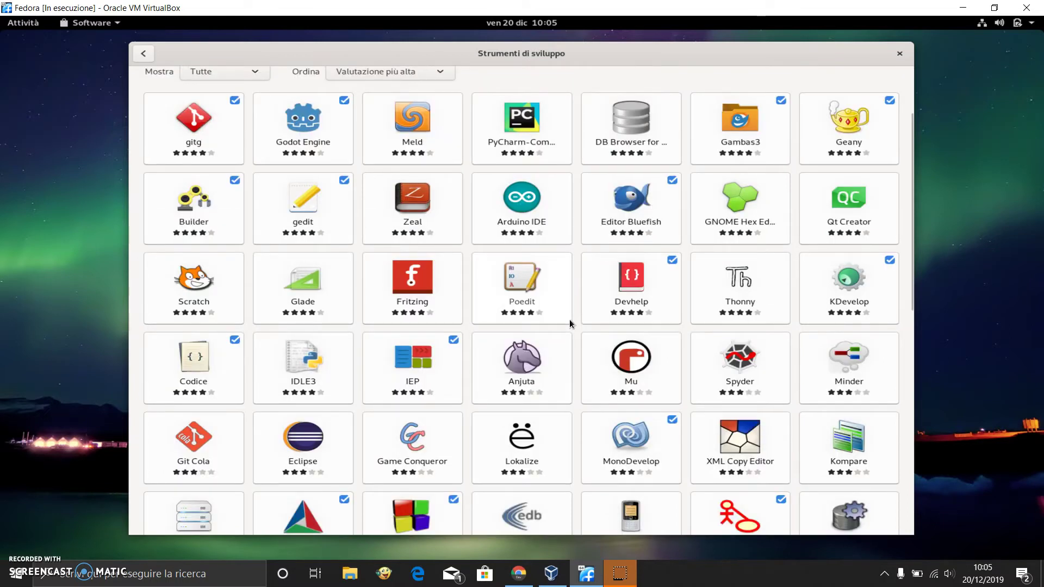
scroll(570, 322, down, 2)
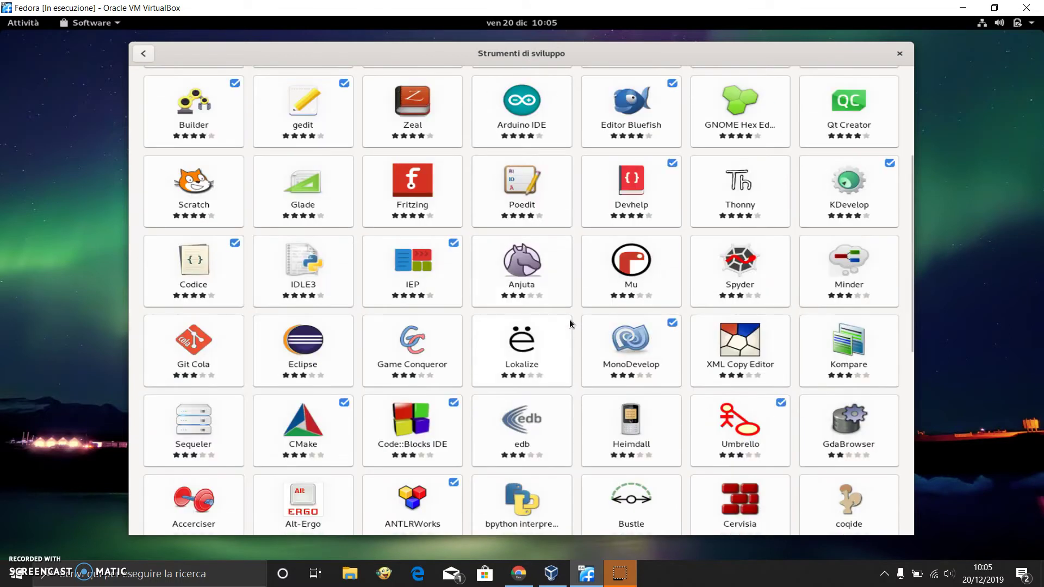
scroll(570, 322, up, 4)
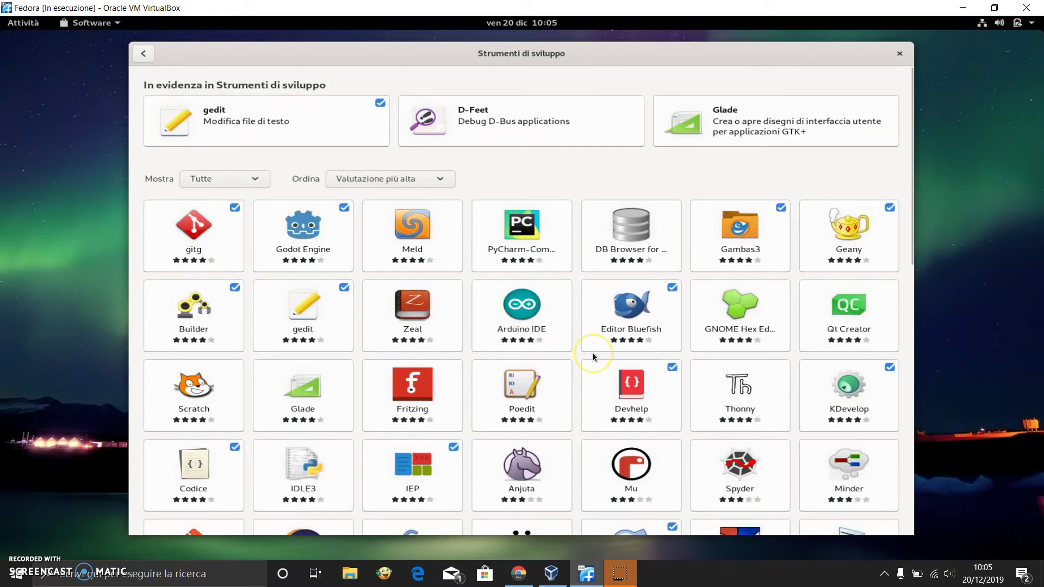
scroll(592, 353, down, 5)
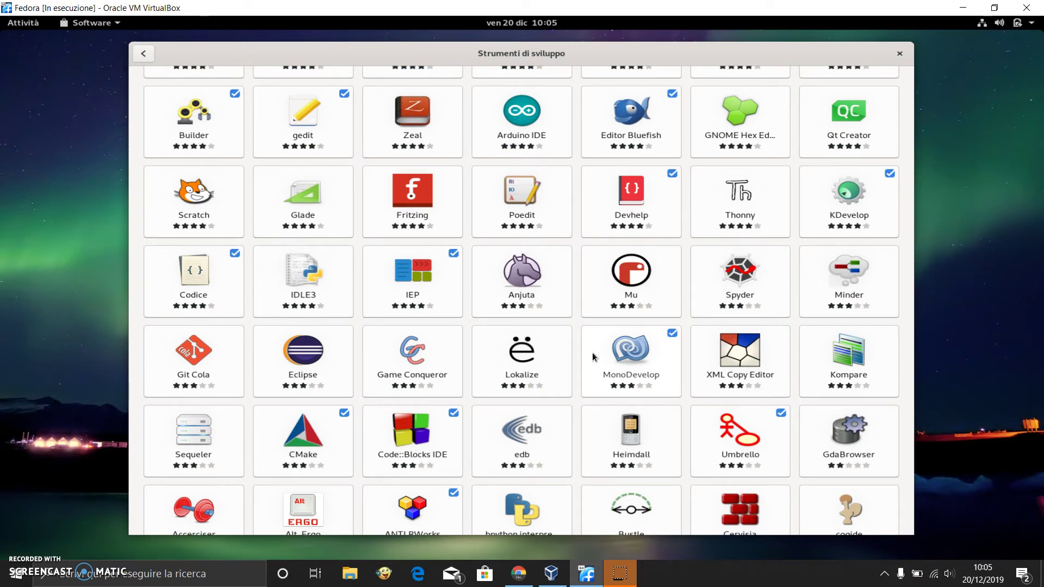
scroll(593, 356, down, 4)
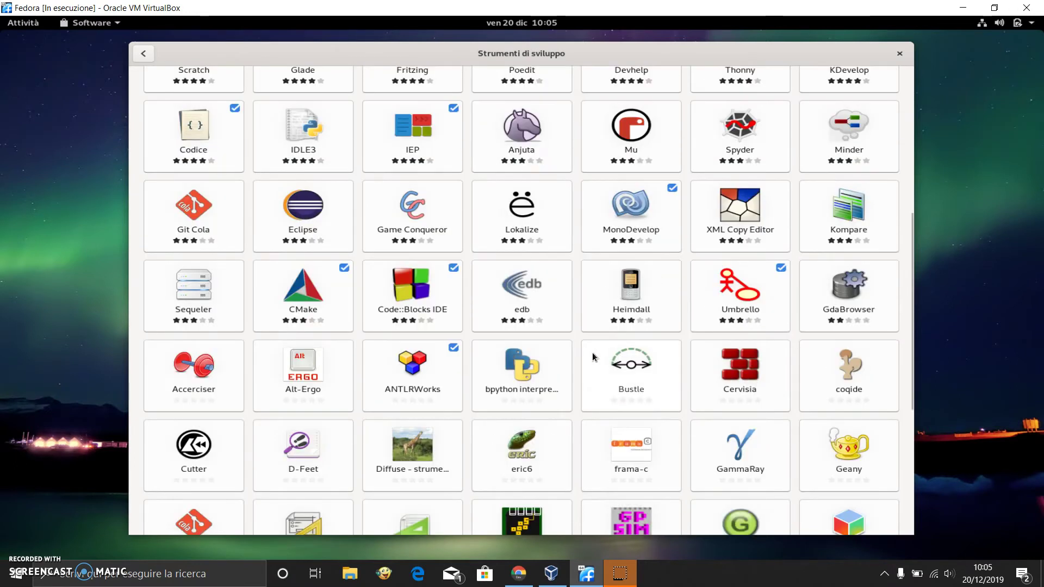
scroll(593, 357, down, 4)
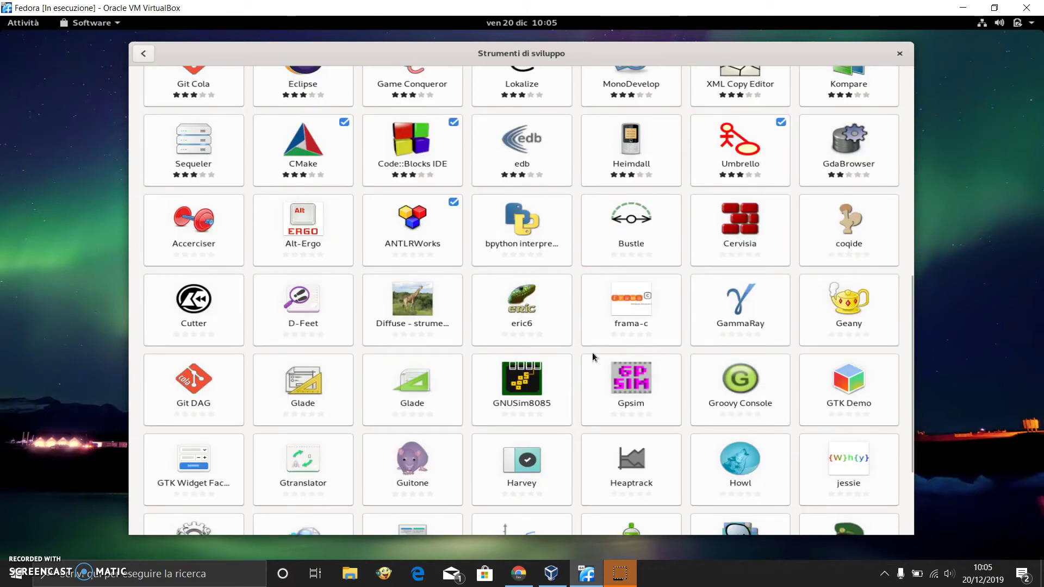
scroll(592, 354, down, 3)
scroll(593, 355, up, 5)
scroll(593, 356, up, 5)
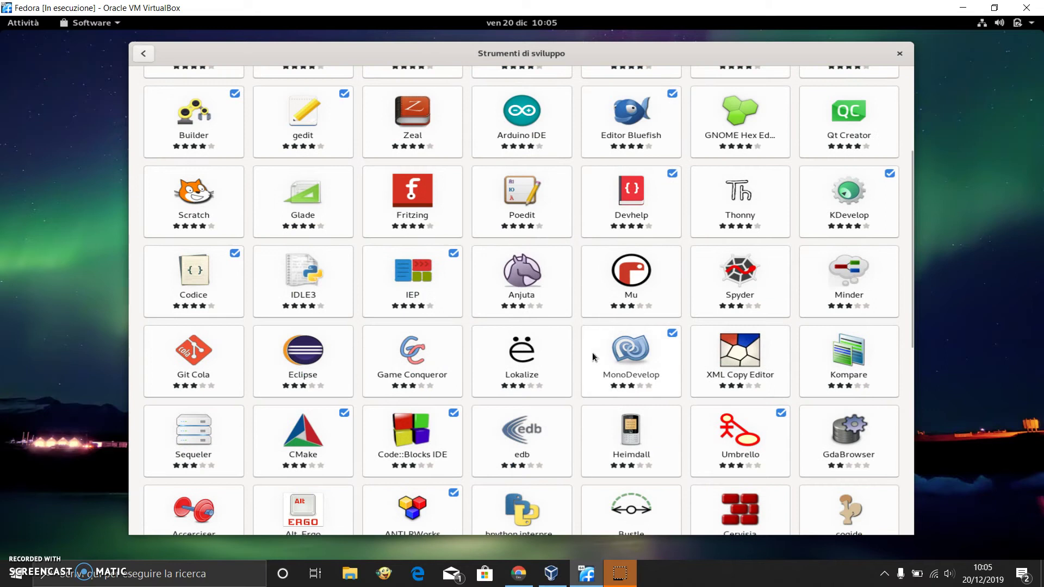
scroll(594, 357, up, 5)
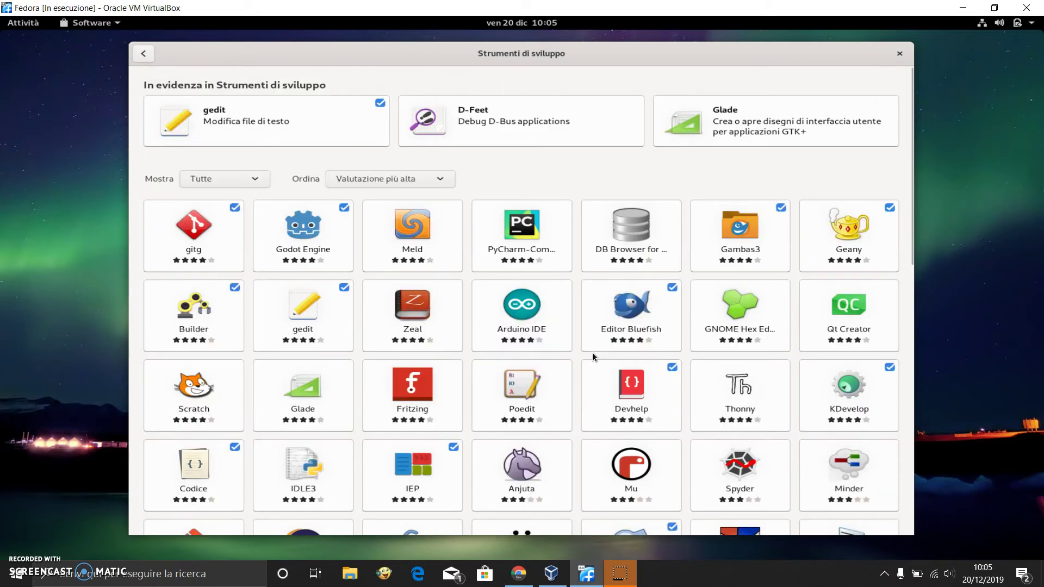
- Filter the development tools to show only IDE applications, review them and close Software
click(235, 177)
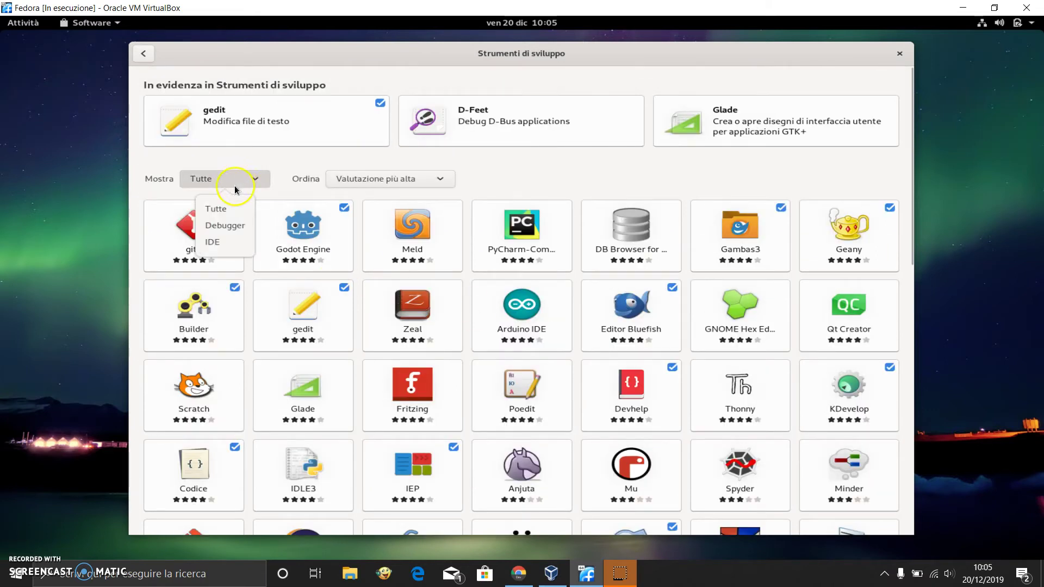
click(222, 239)
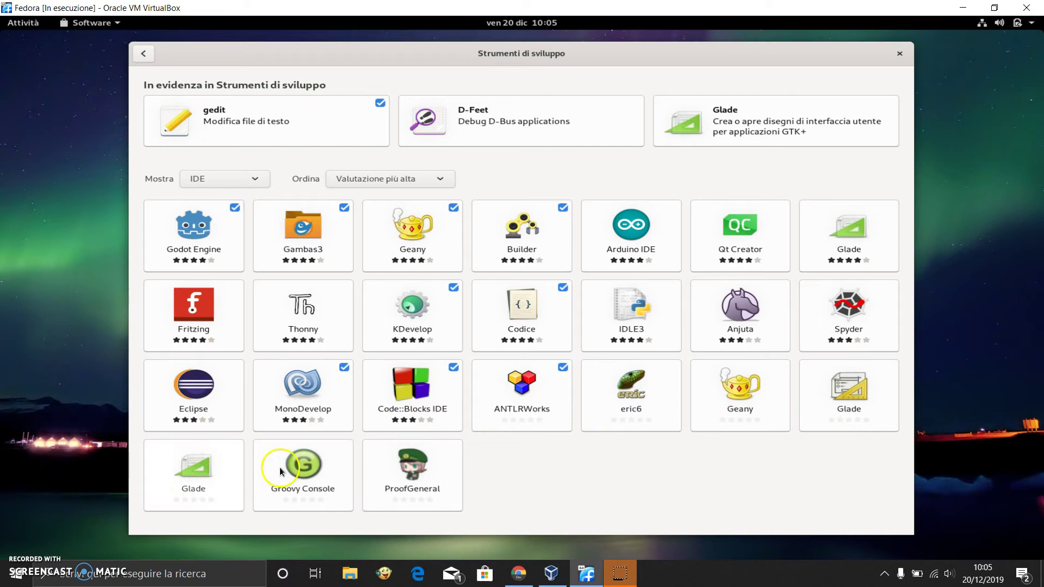
click(901, 53)
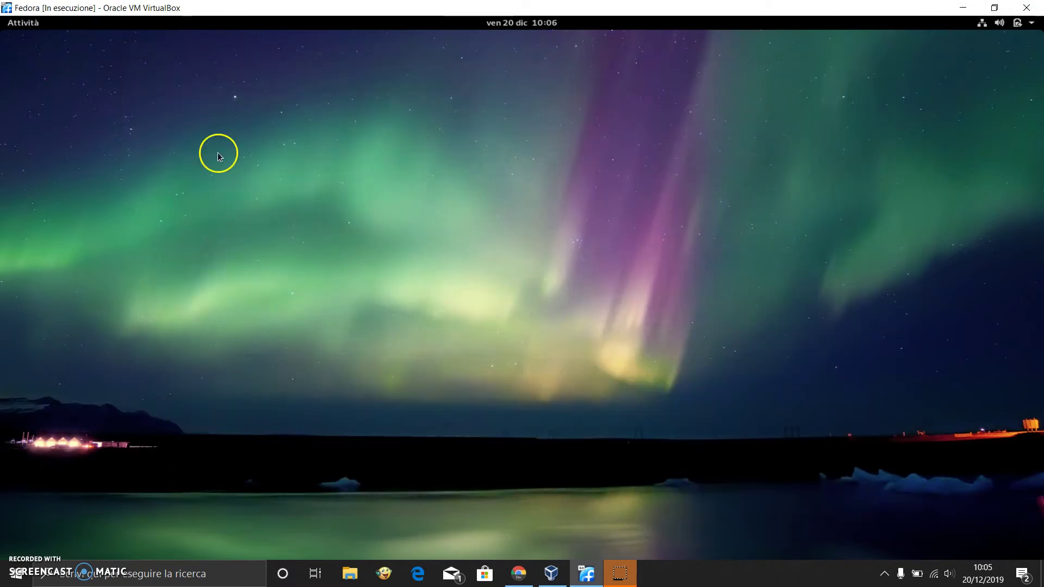
- Launch Firefox and view the Fedora Project start page
click(12, 20)
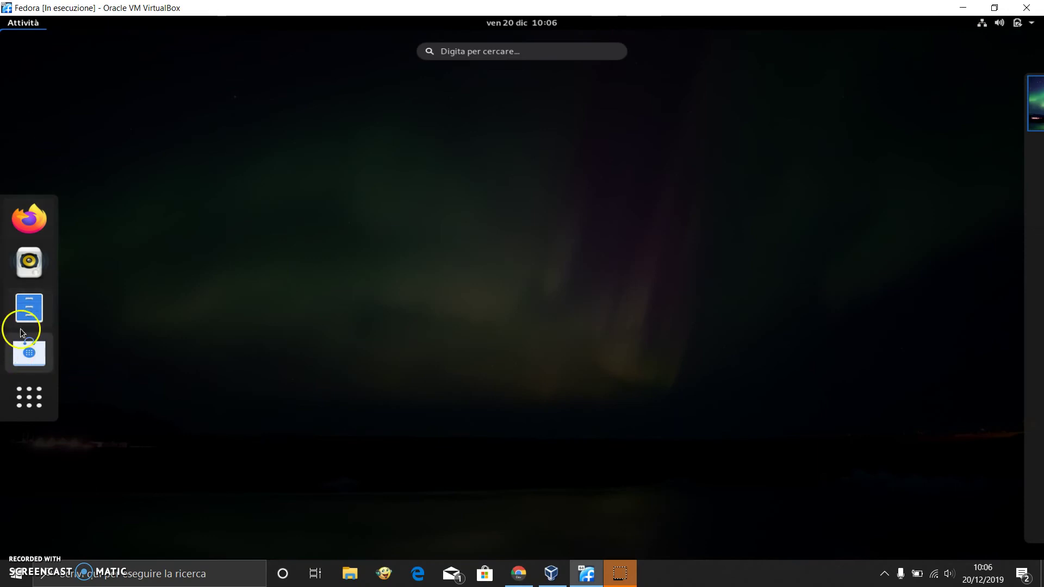
click(29, 217)
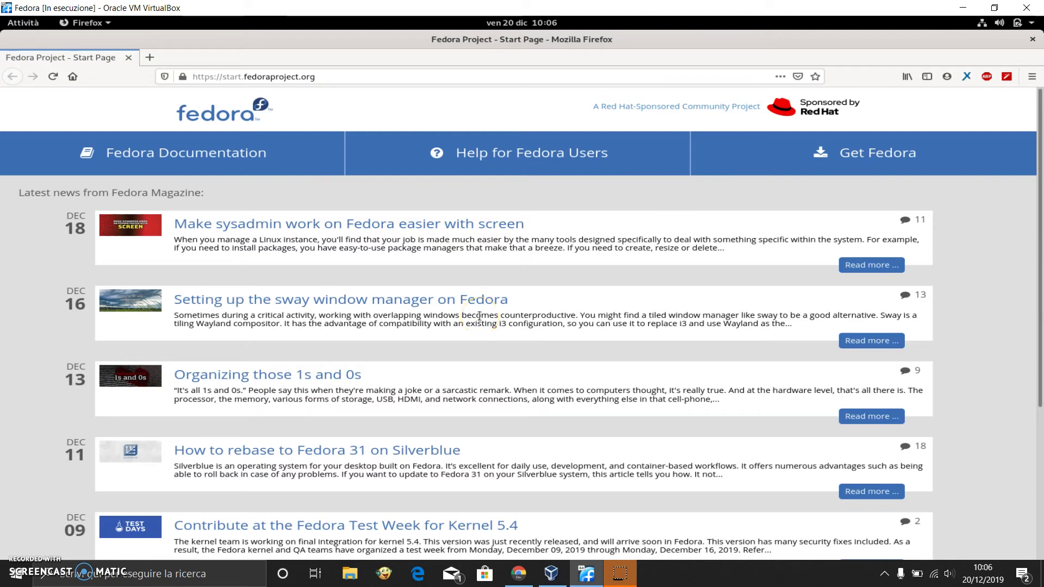
click(342, 227)
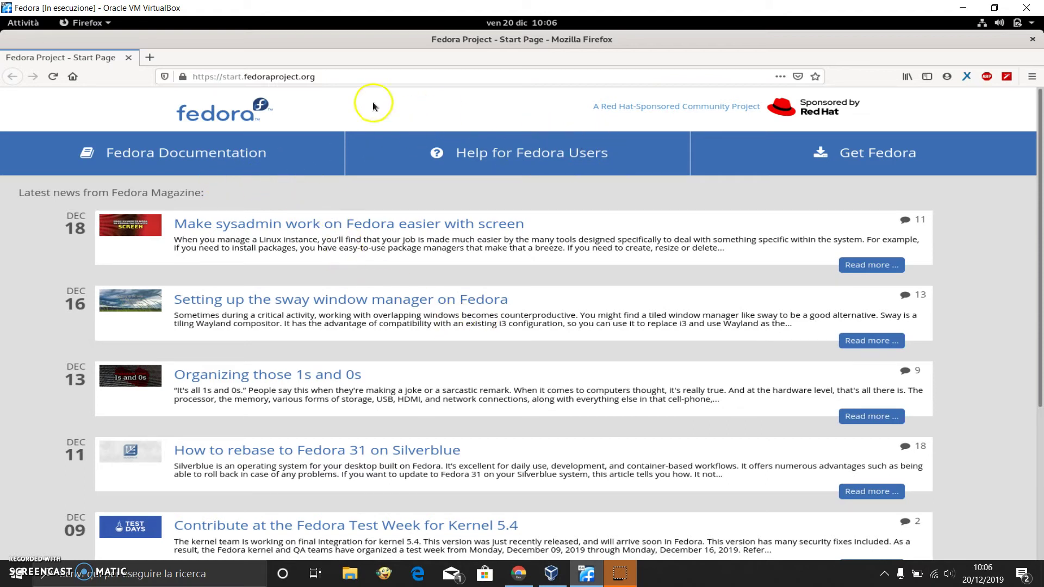
- Search the web for "eclipse" in a new browser tab
click(151, 57)
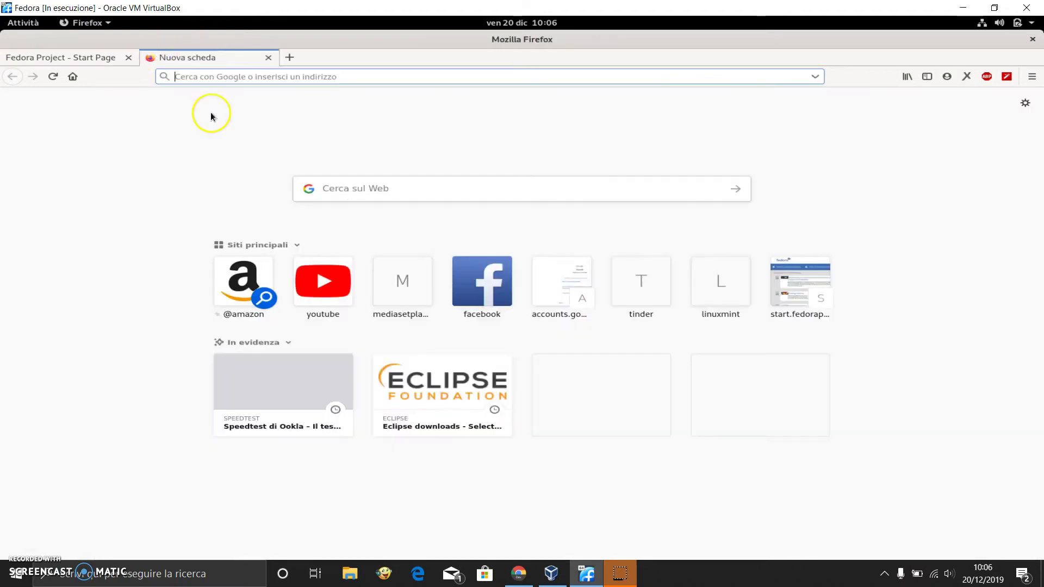
click(459, 188)
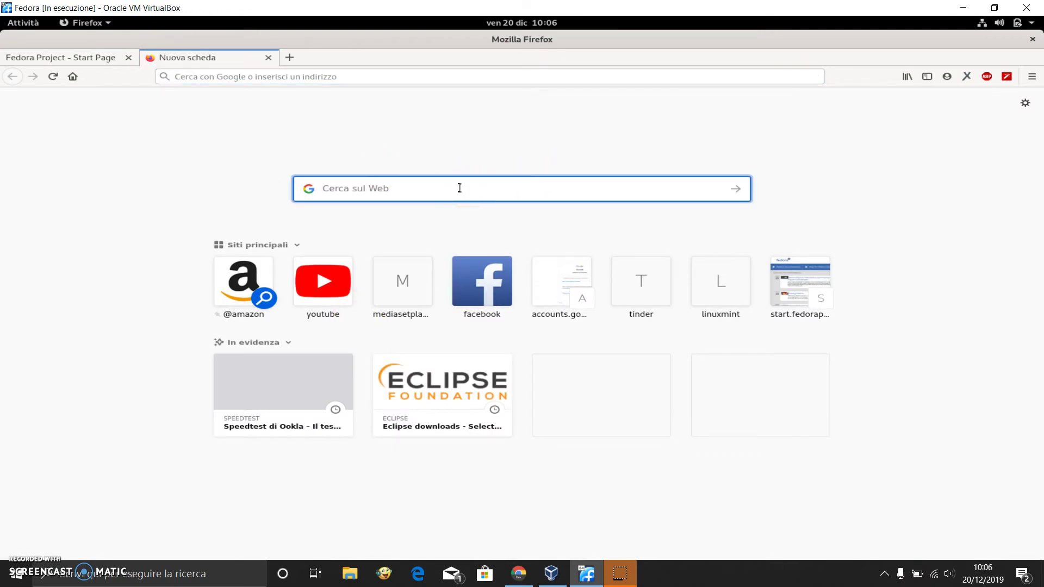
text(ec)
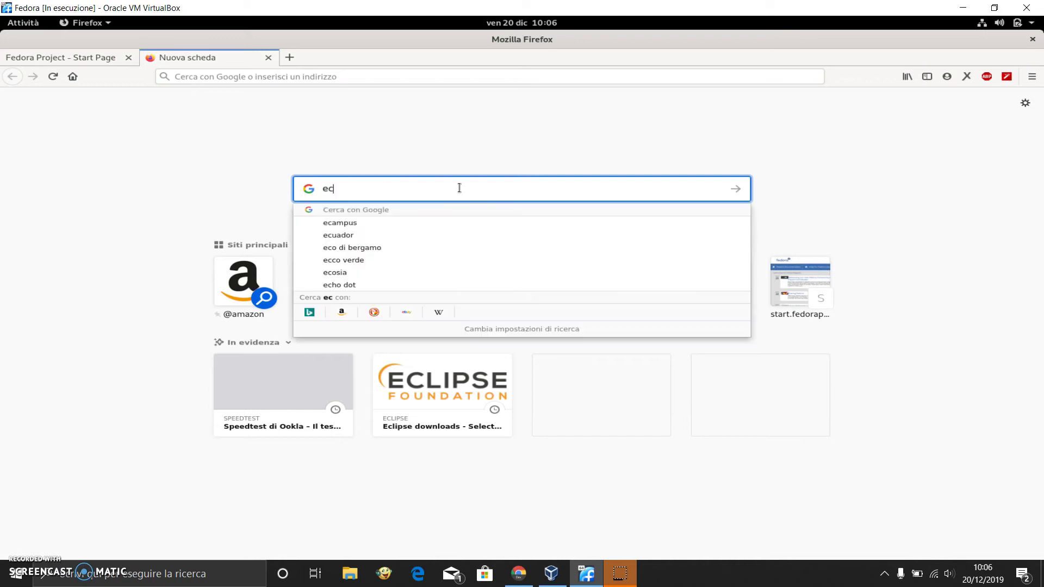
text(lipse)
key(Return)
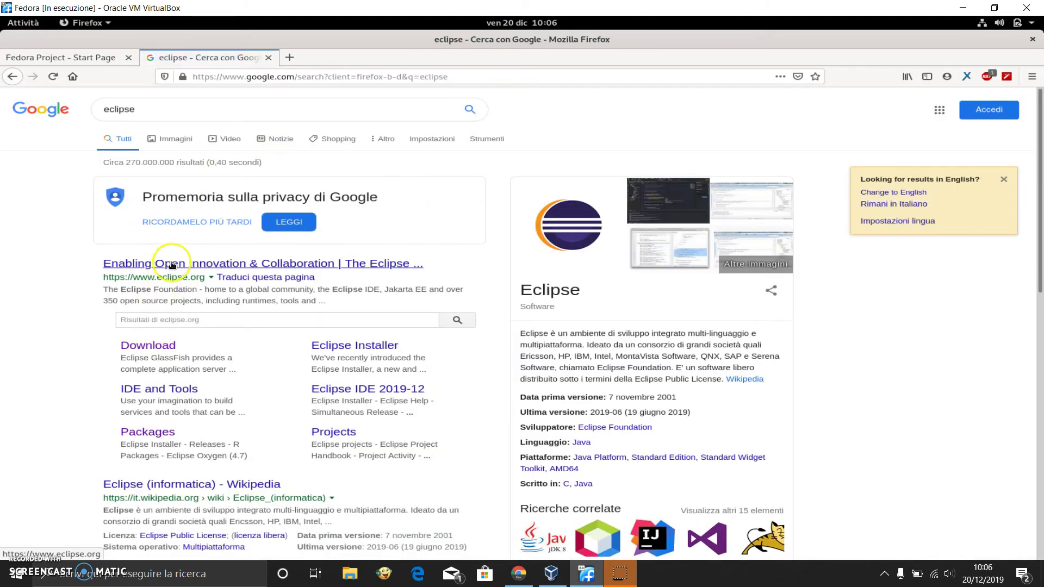
- Open the Eclipse Foundation website from the search results and review its Eclipse Membership page
click(199, 264)
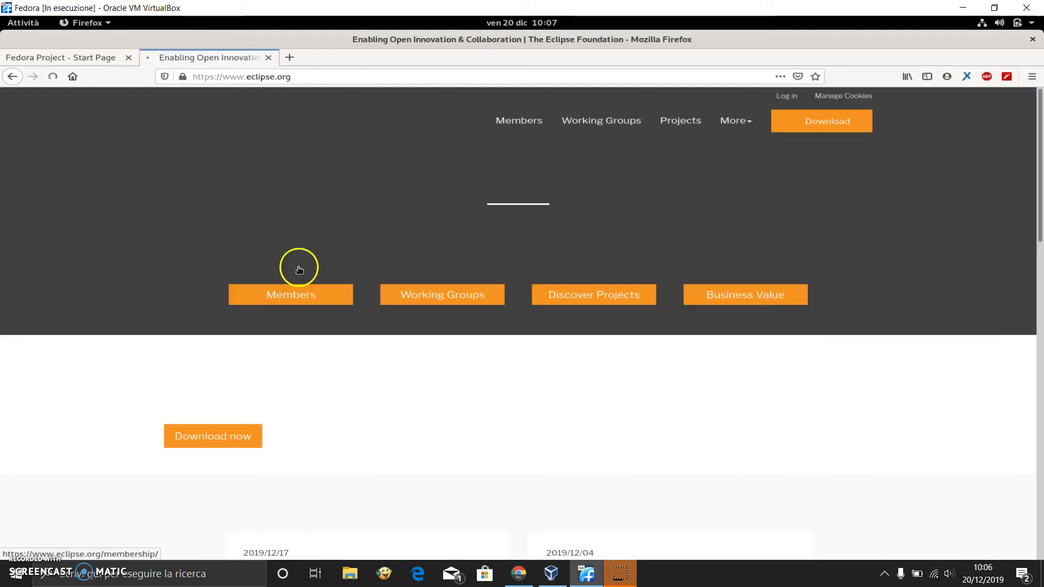
click(270, 266)
scroll(260, 425, down, 10)
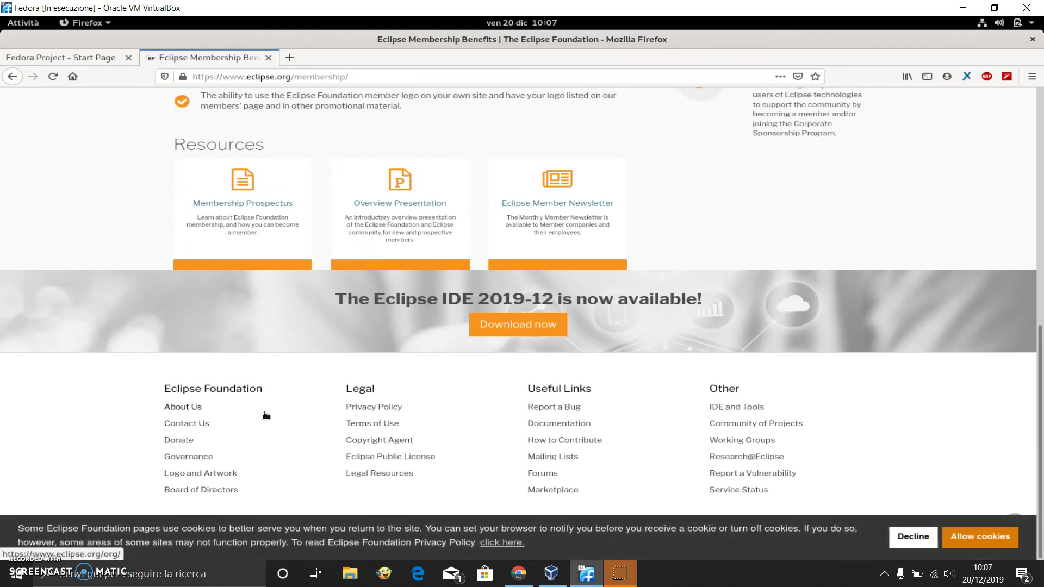
scroll(265, 412, up, 10)
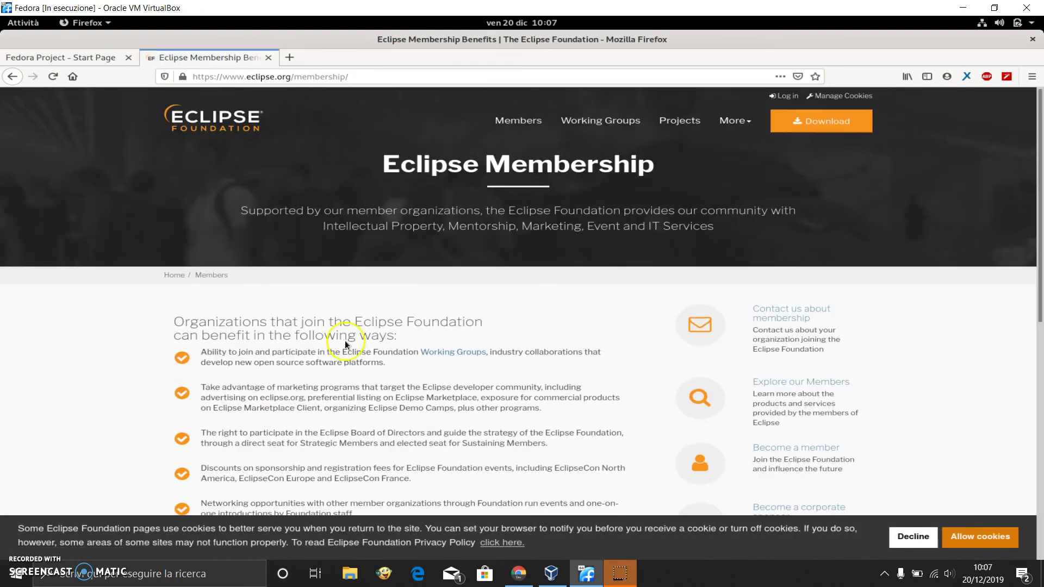
click(529, 121)
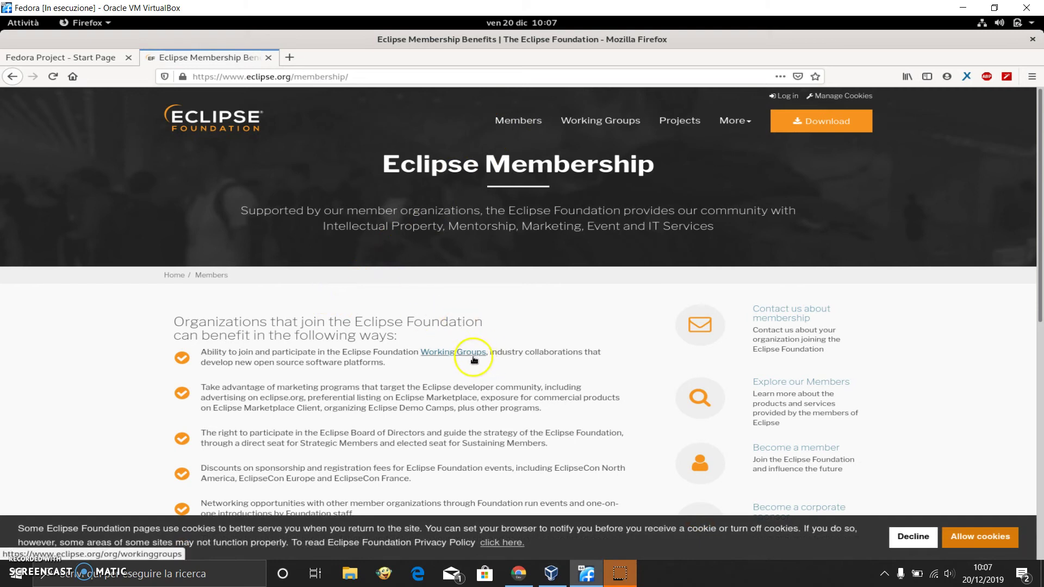
scroll(471, 359, down, 5)
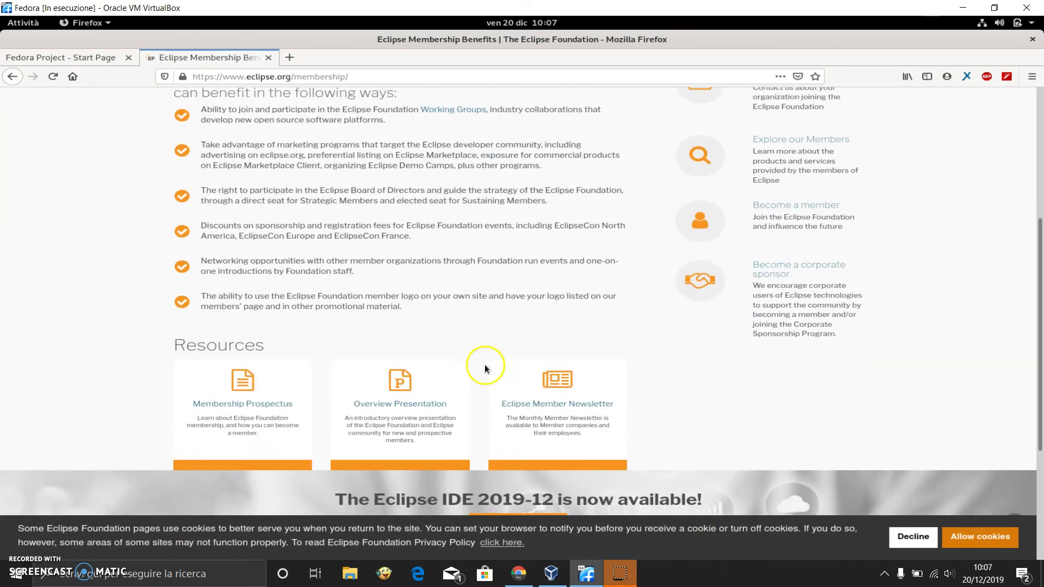
- Allow the site's cookies and go through the Eclipse IDE 2019-12 page to the Eclipse Installer download page
click(998, 536)
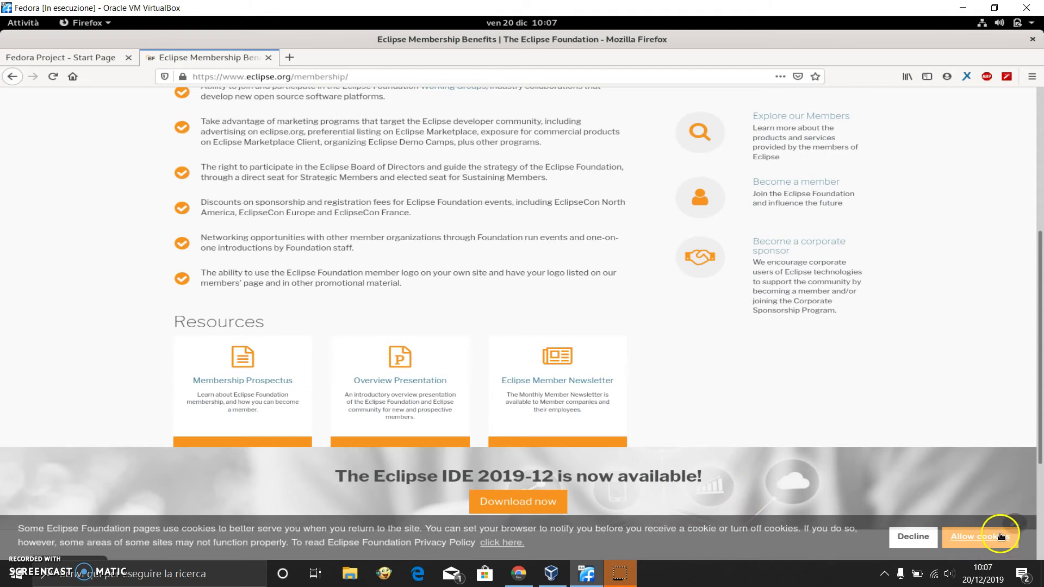
scroll(519, 502, down, 3)
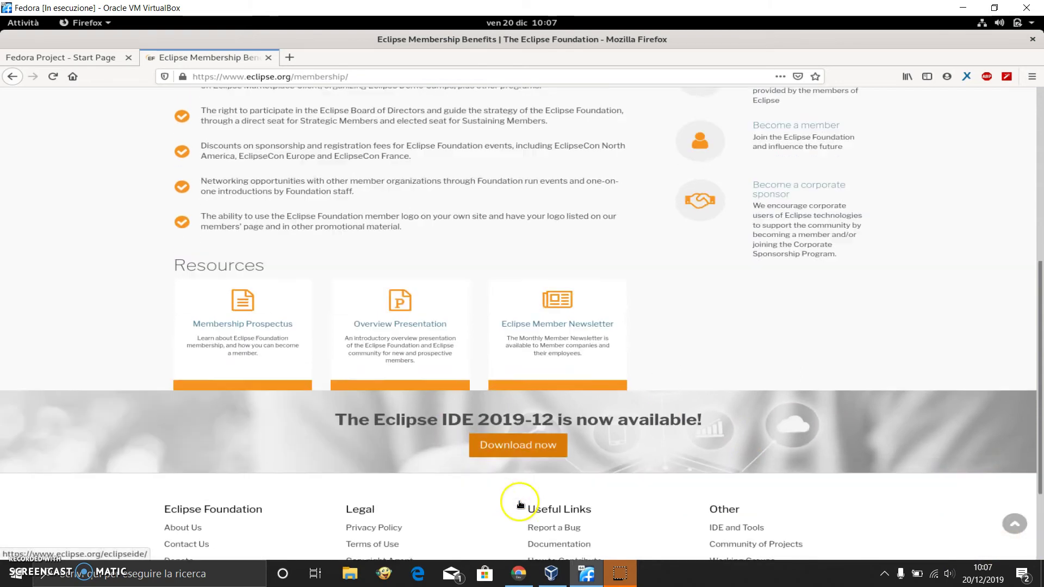
click(509, 356)
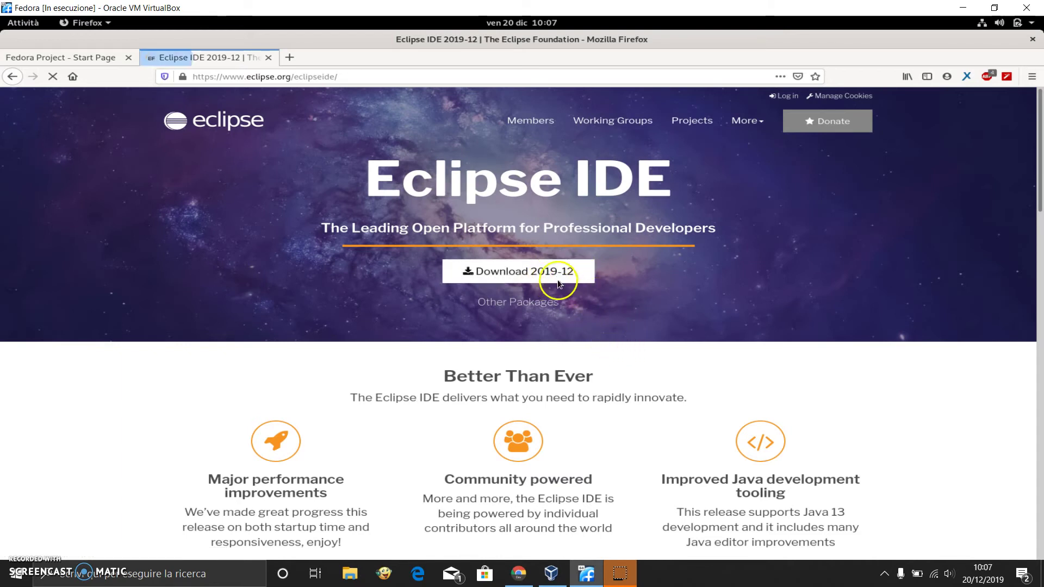
click(459, 272)
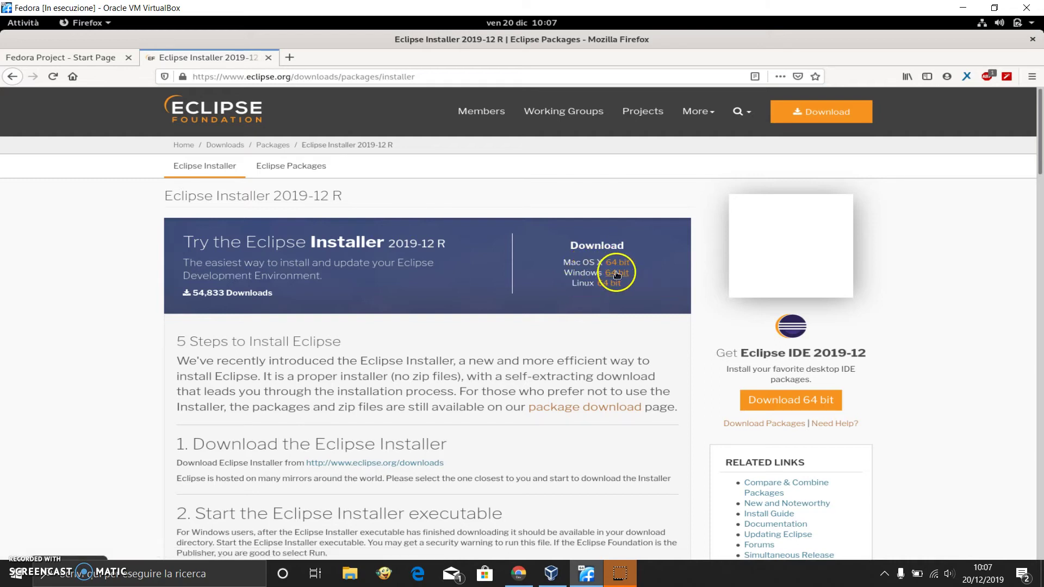
- Open the Linux 64-bit Eclipse Installer download page and review the list of alternative mirrors
click(607, 289)
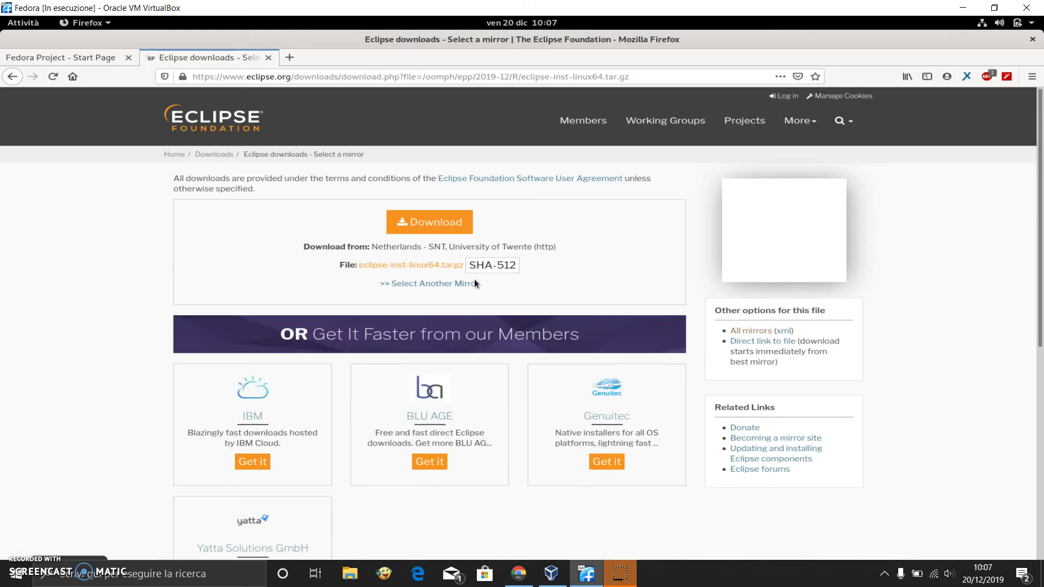
scroll(474, 282, down, 1)
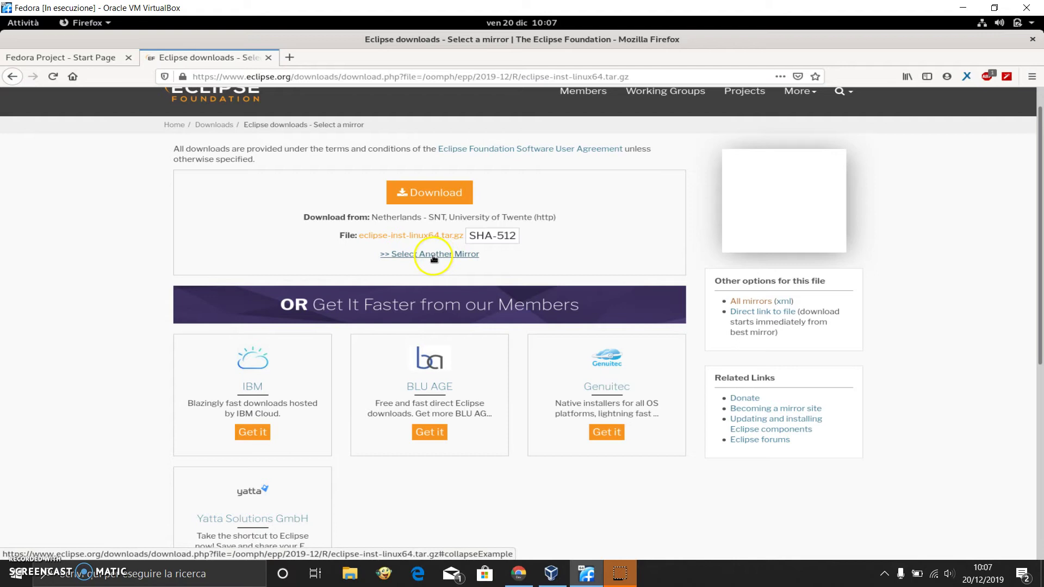
click(434, 254)
scroll(336, 356, down, 3)
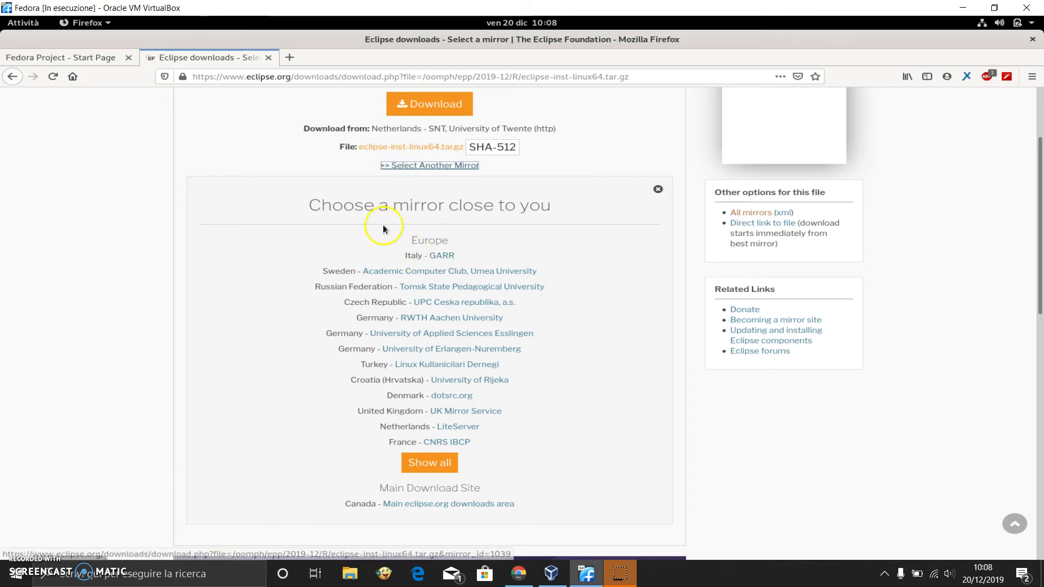
scroll(383, 228, up, 1)
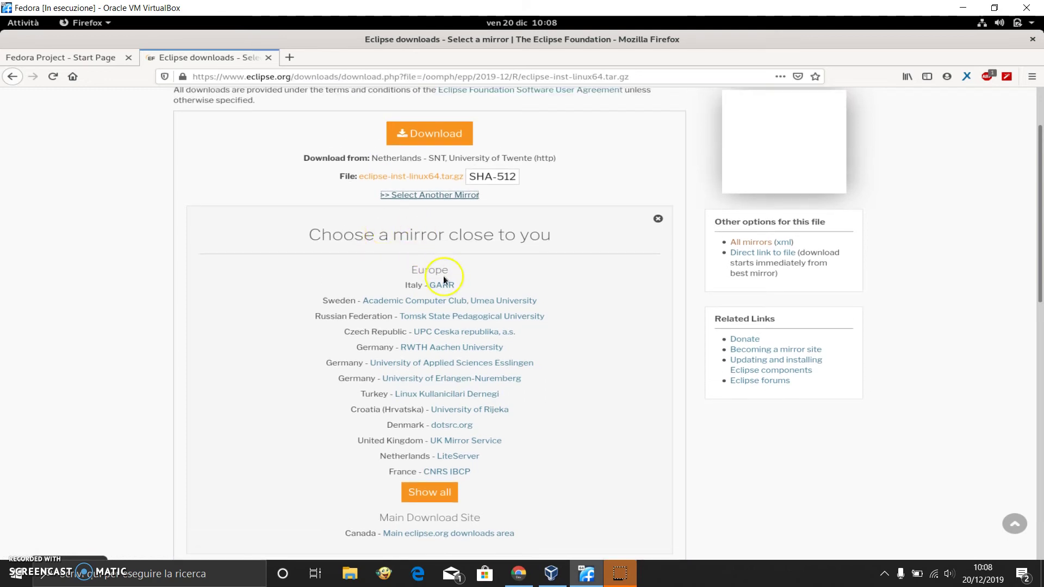
scroll(443, 280, up, 1)
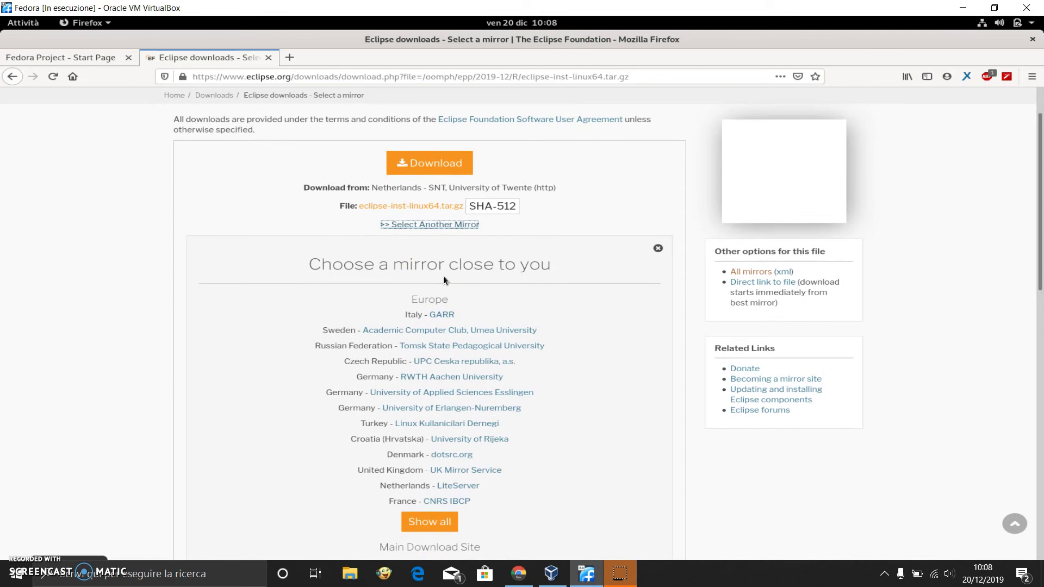
scroll(443, 278, up, 1)
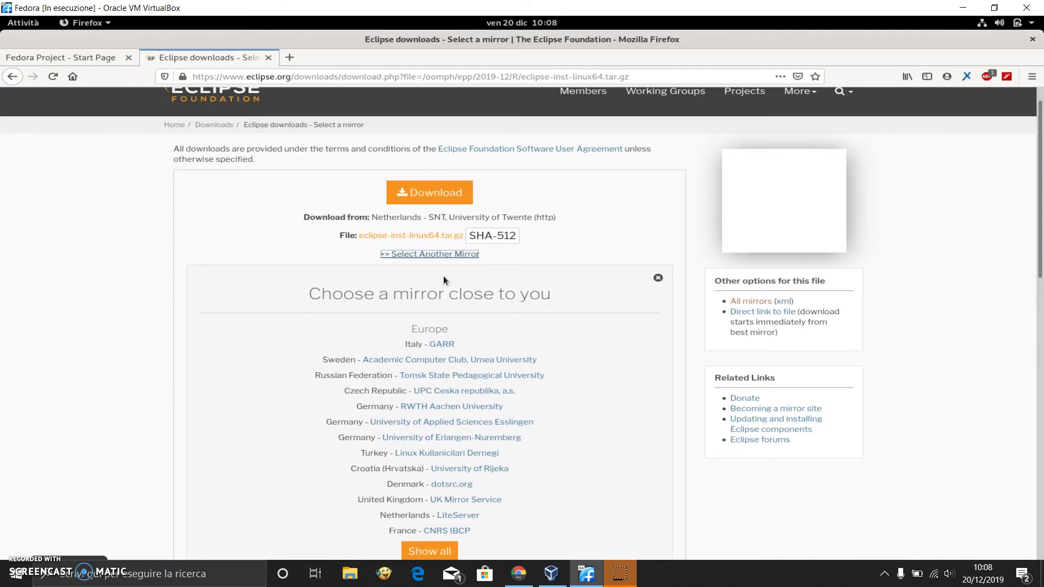
- Download eclipse-inst-linux64.tar.gz from the University of Twente mirror and open the archive with the default file manager
click(454, 197)
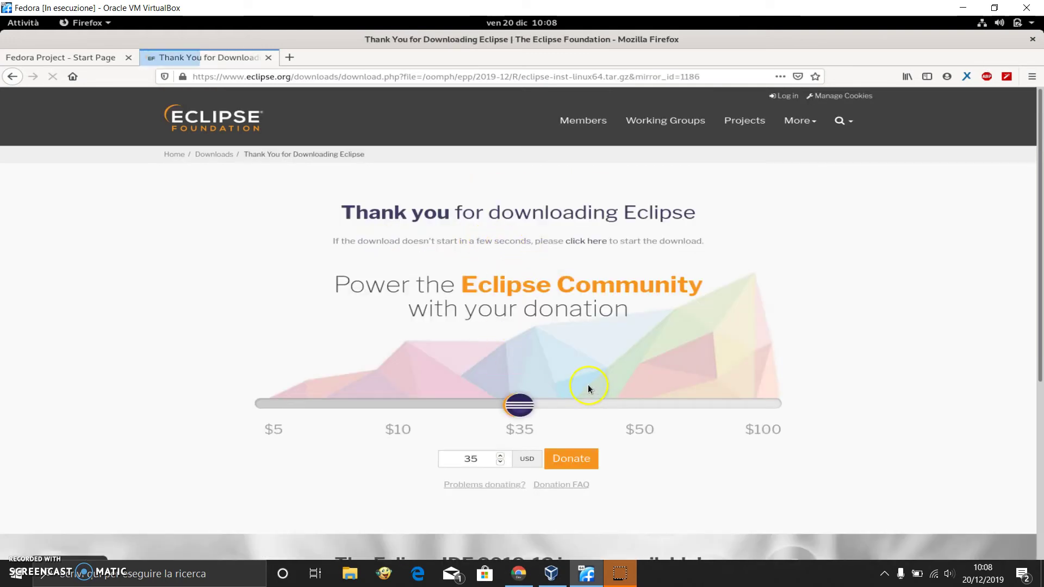
scroll(679, 326, down, 2)
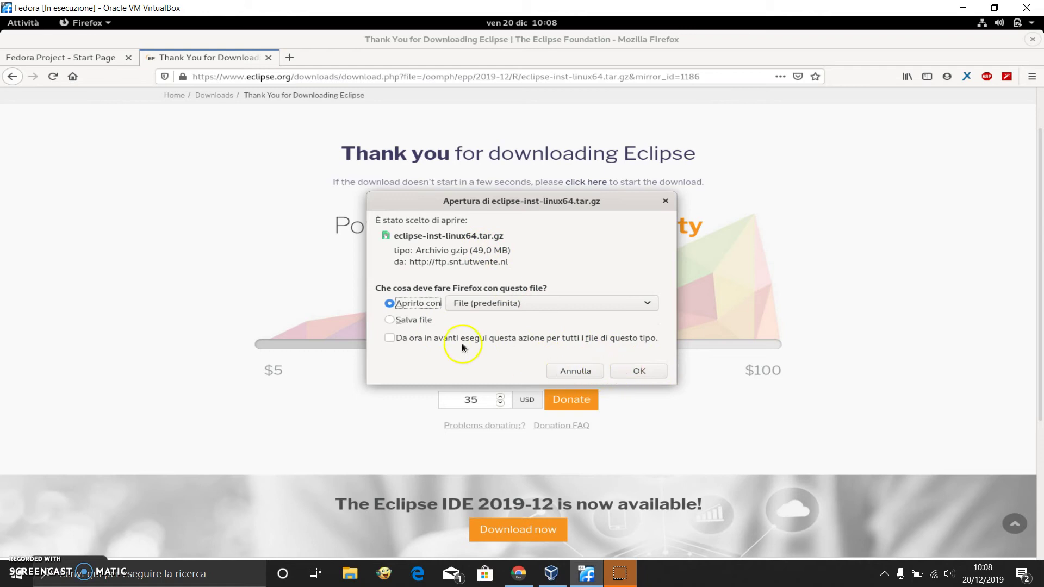
click(639, 371)
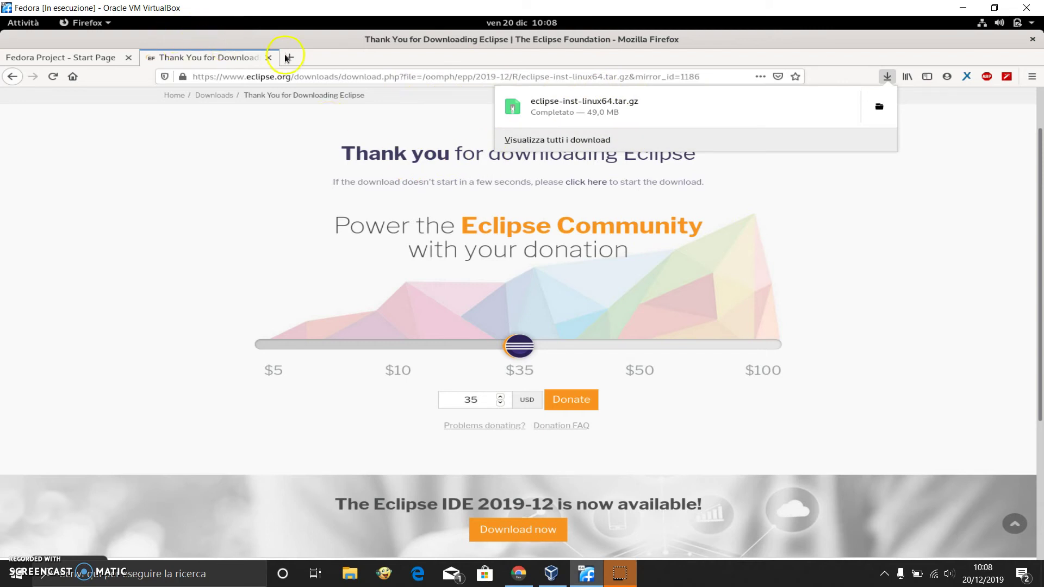
click(598, 106)
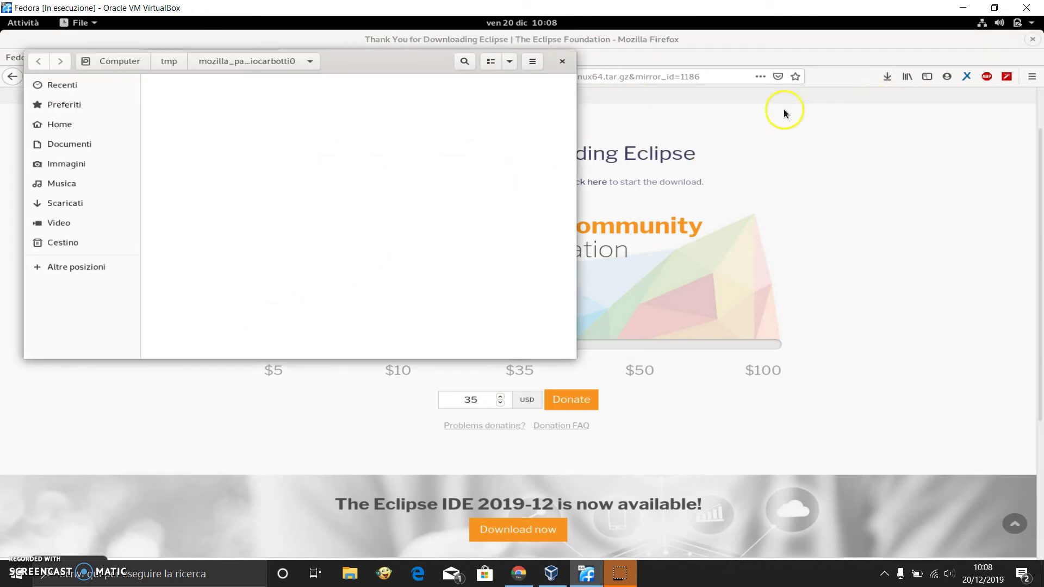
- Return to the browser, close the Eclipse download tab and exit Firefox
click(792, 147)
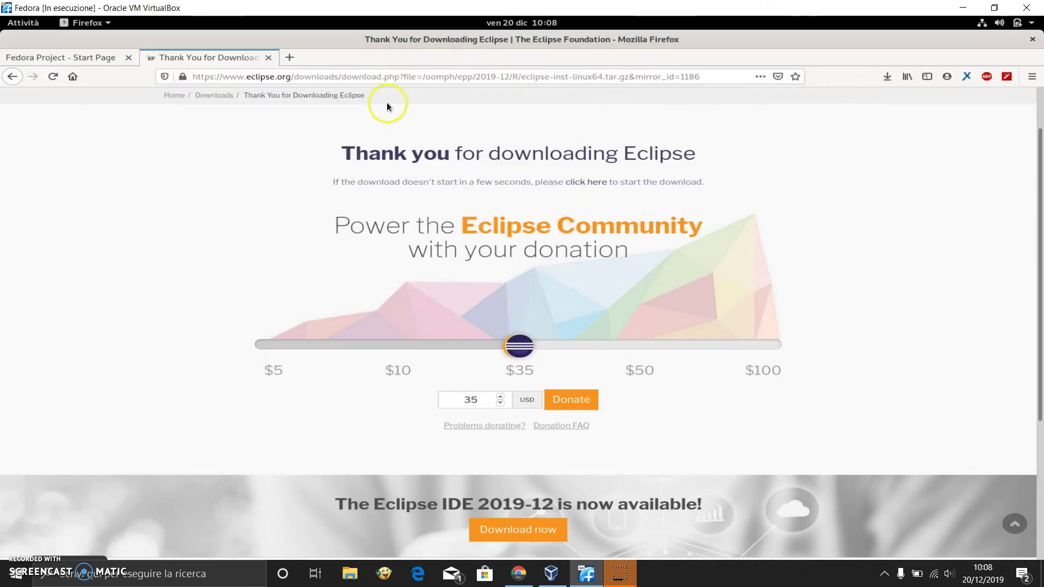
click(268, 58)
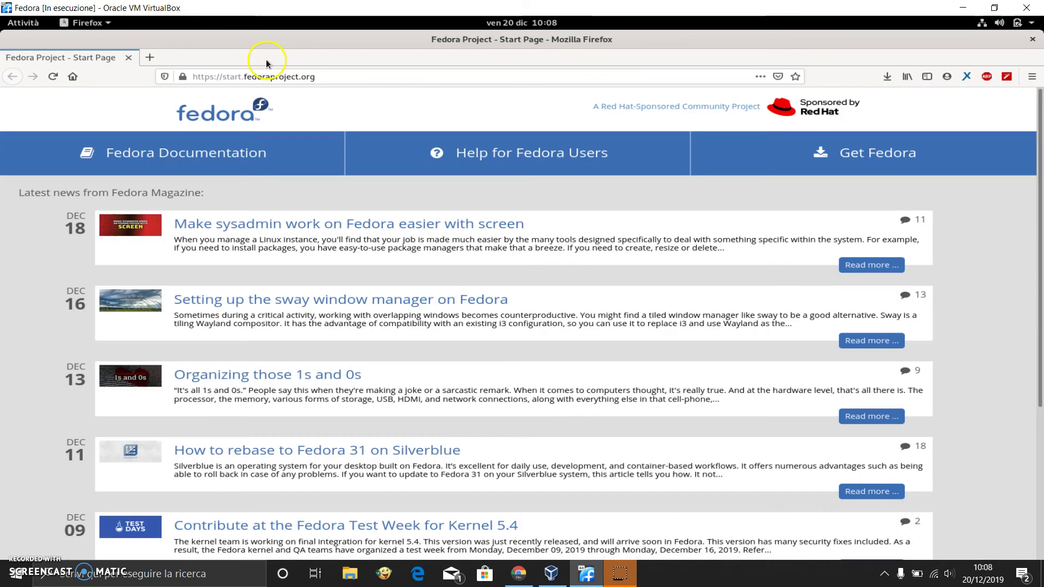
click(1032, 39)
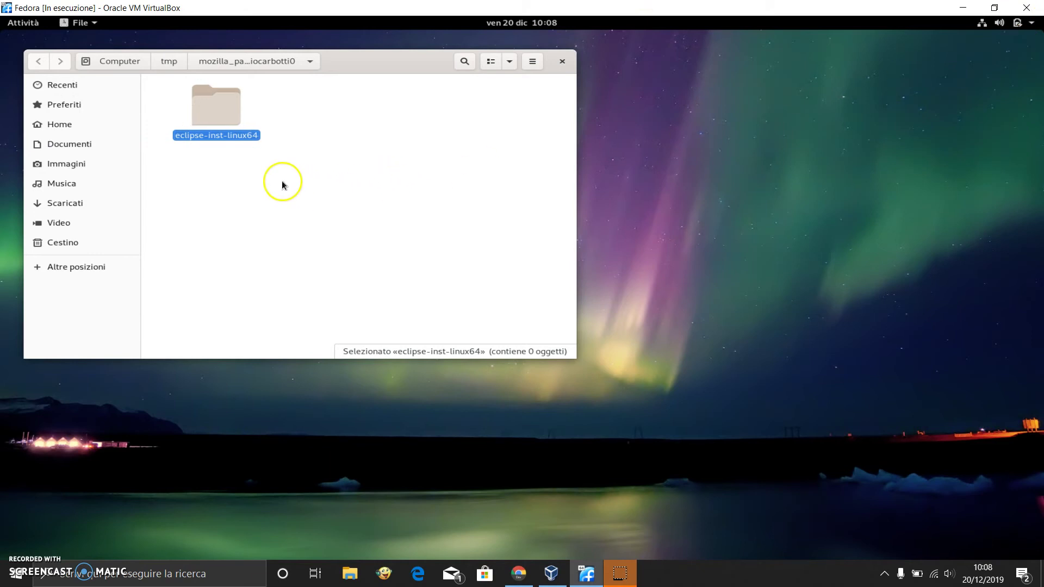
- Open the eclipse-installer folder inside the extracted eclipse-inst-linux64 folder and run eclipse-inst
double_click(224, 106)
double_click(223, 109)
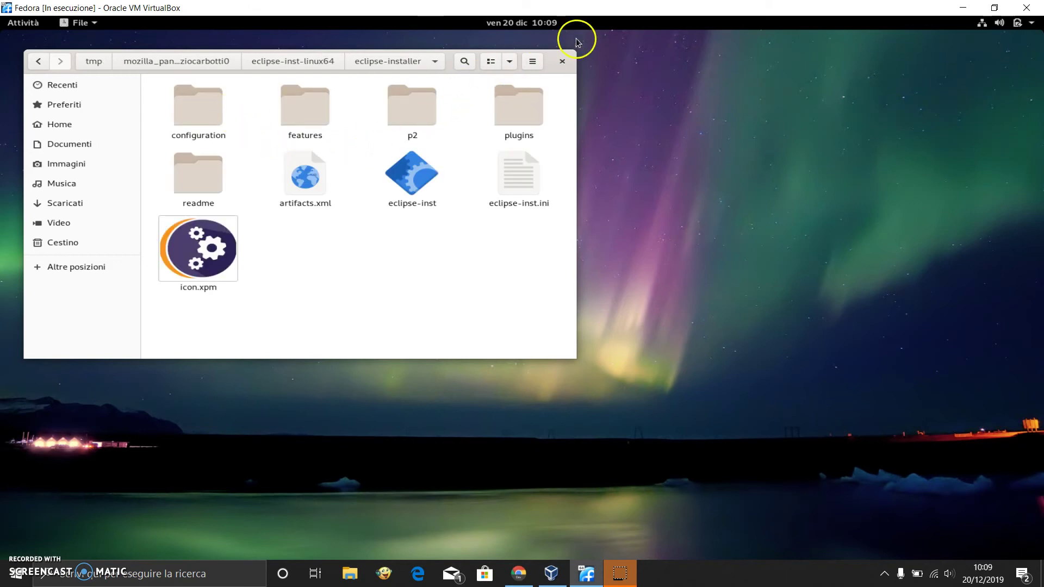
click(403, 179)
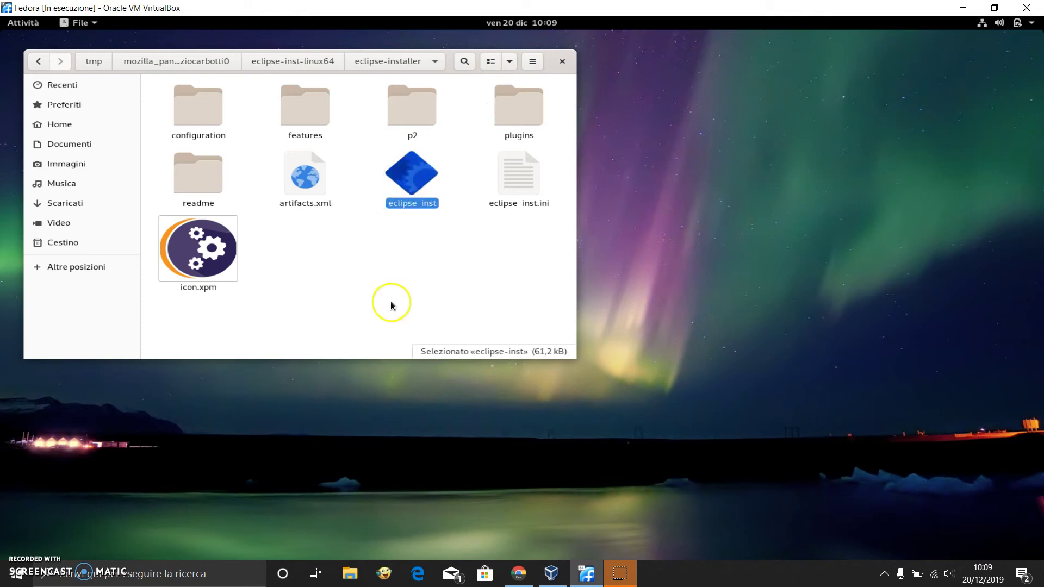
double_click(424, 175)
click(455, 181)
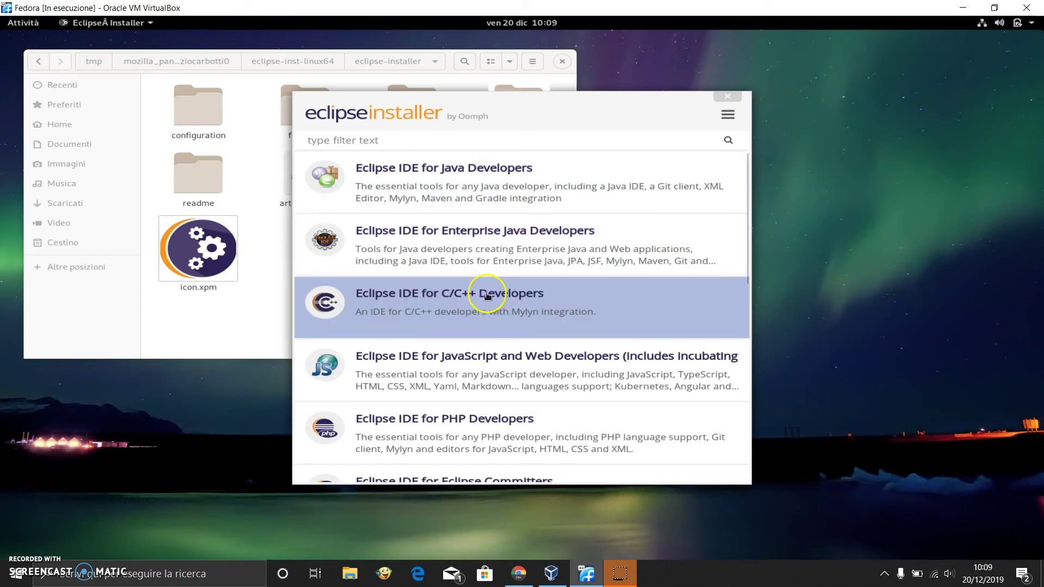
- Examine the full list of Eclipse packages offered by the installer, from Java Developers to Rust Developers
scroll(479, 337, down, 8)
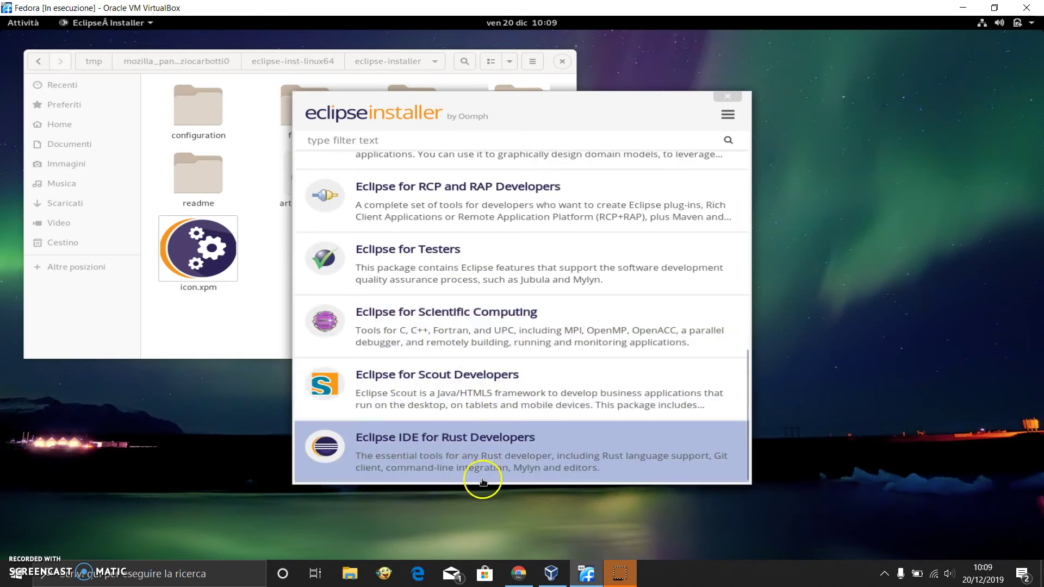
scroll(496, 288, up, 3)
scroll(499, 292, up, 4)
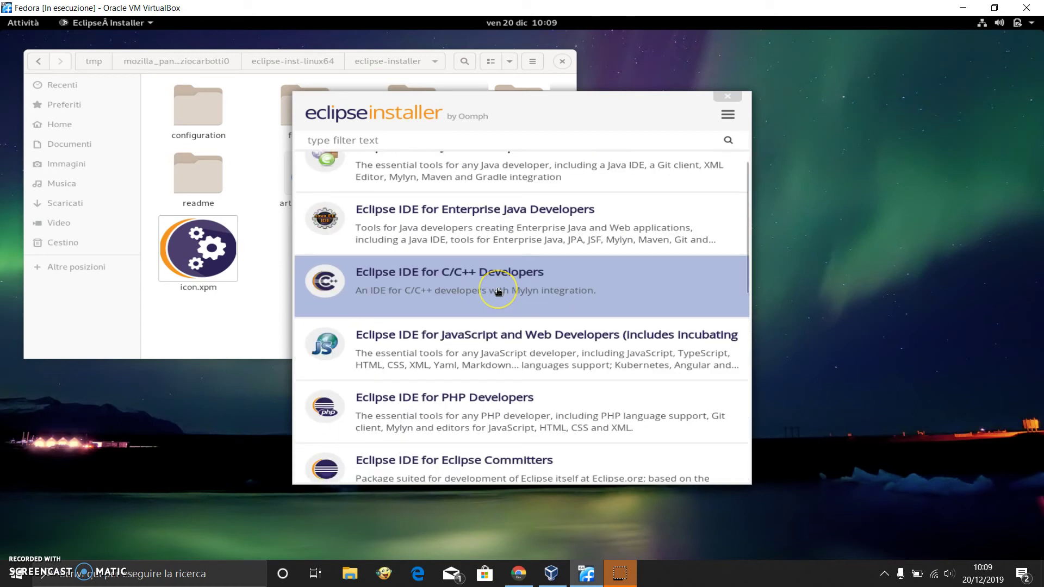
scroll(498, 292, up, 1)
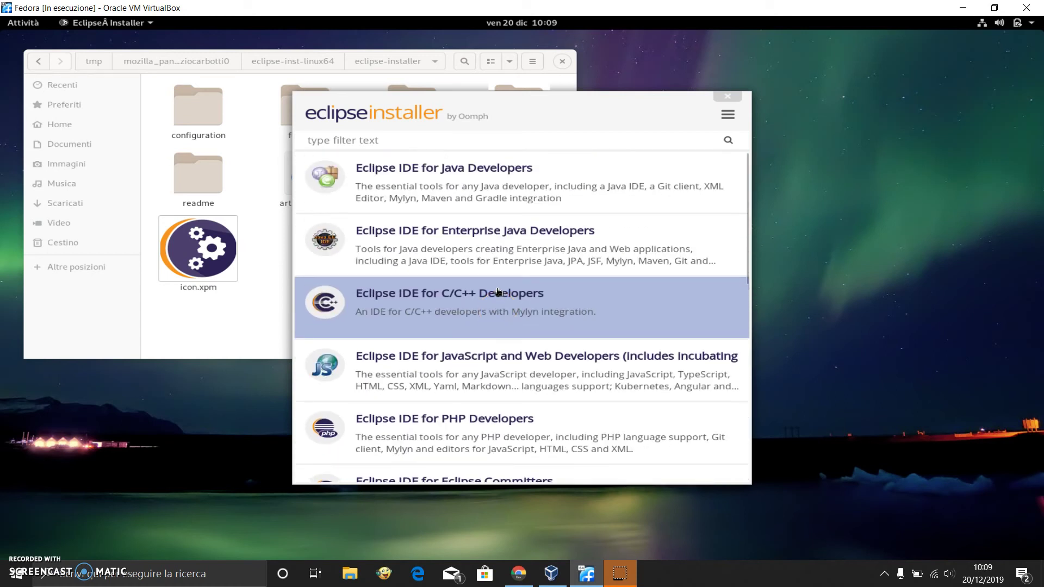
scroll(519, 383, down, 2)
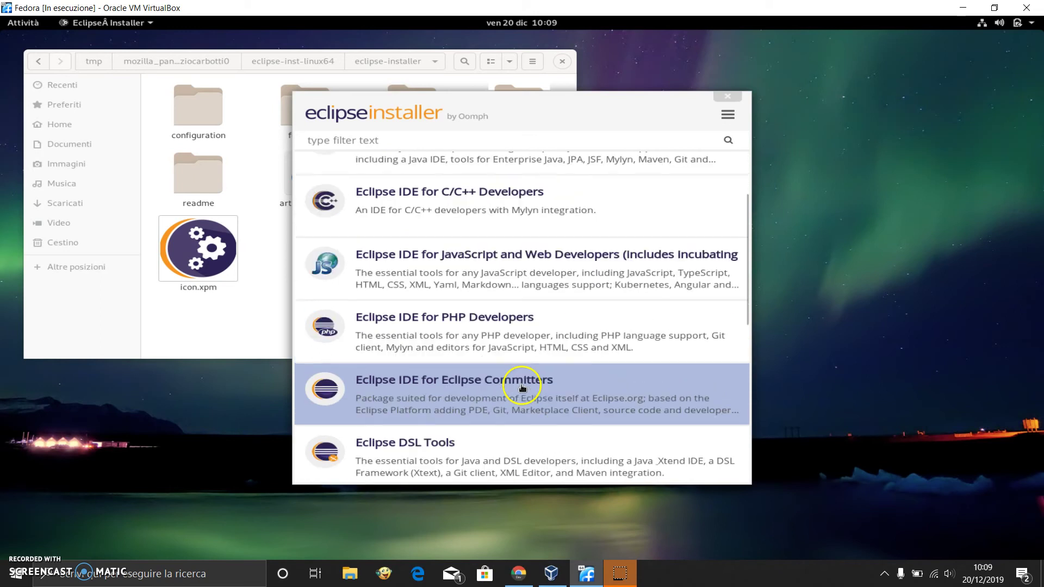
scroll(522, 352, down, 2)
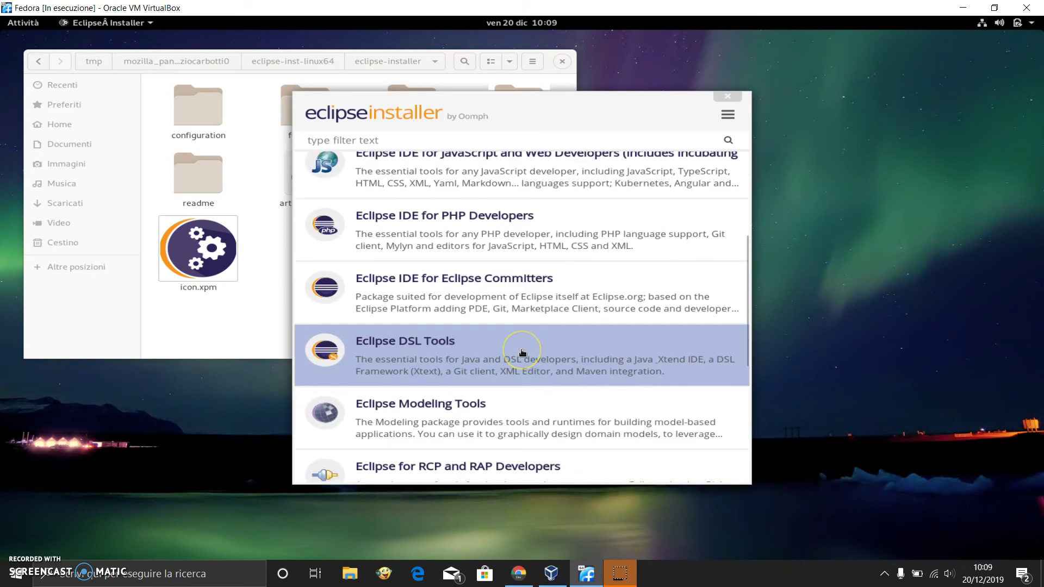
scroll(522, 352, down, 3)
scroll(522, 352, down, 3)
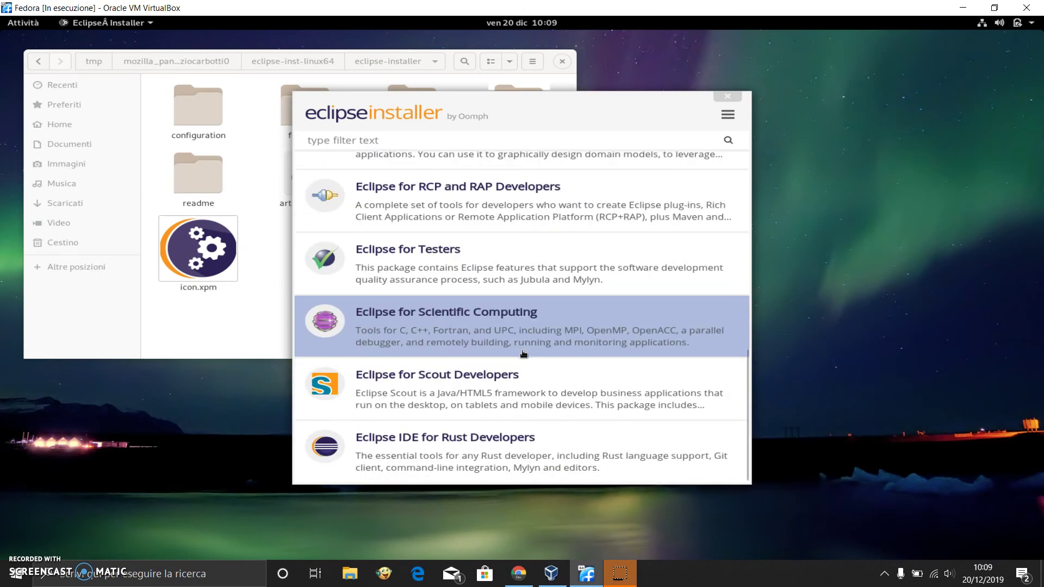
scroll(523, 354, up, 10)
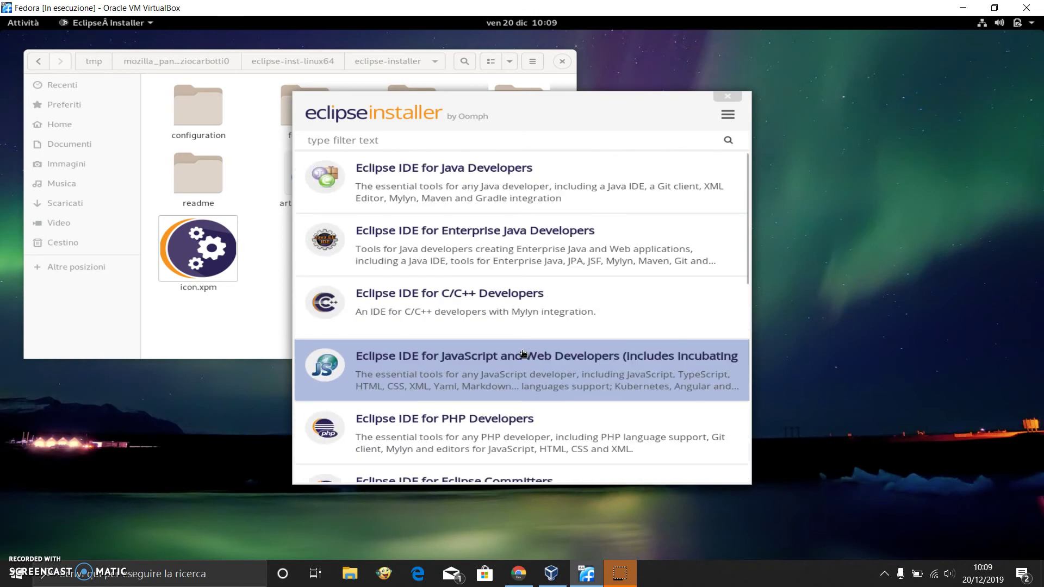
scroll(523, 354, down, 10)
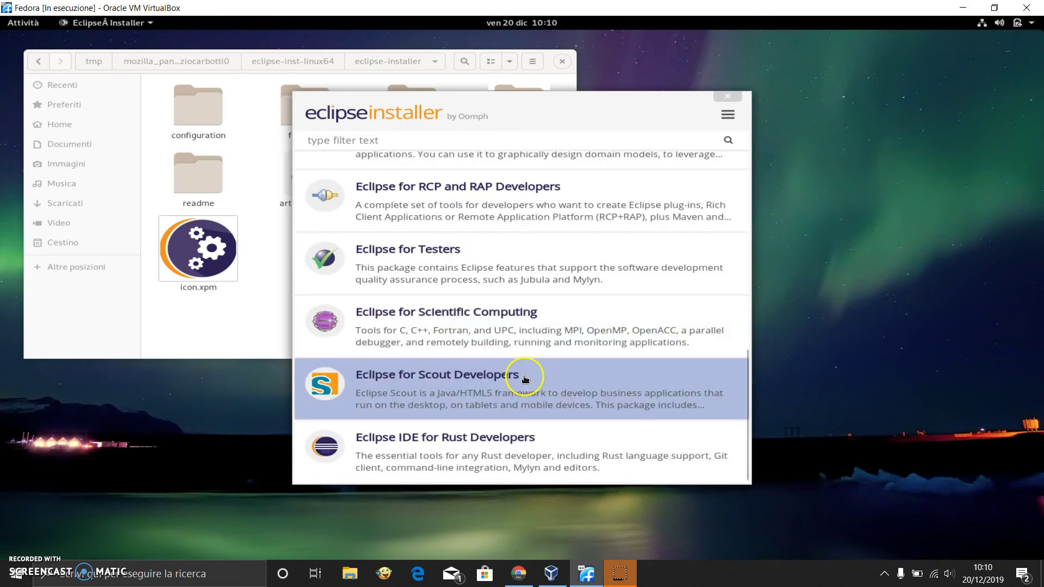
click(422, 443)
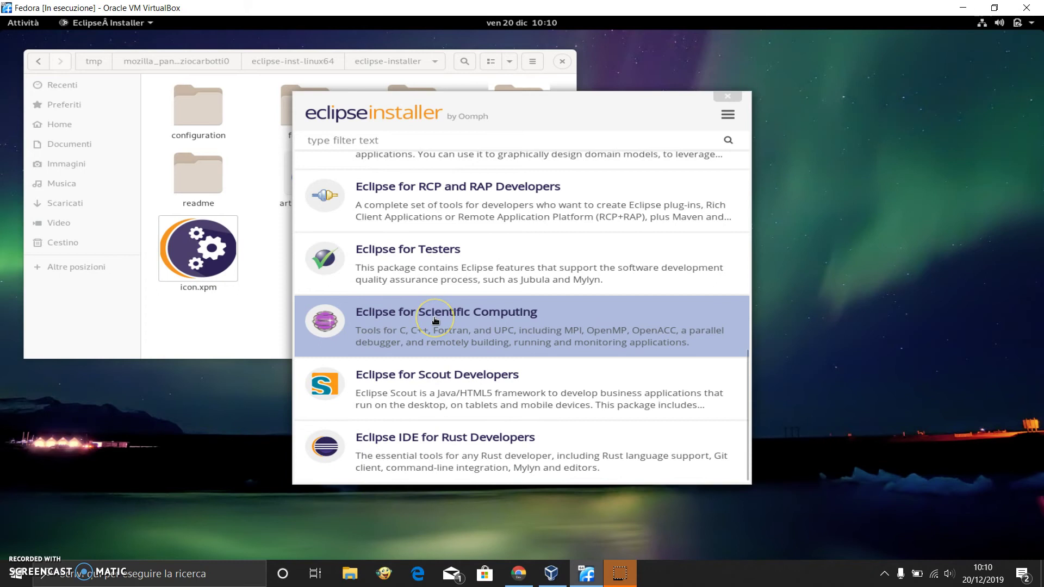
scroll(435, 321, up, 8)
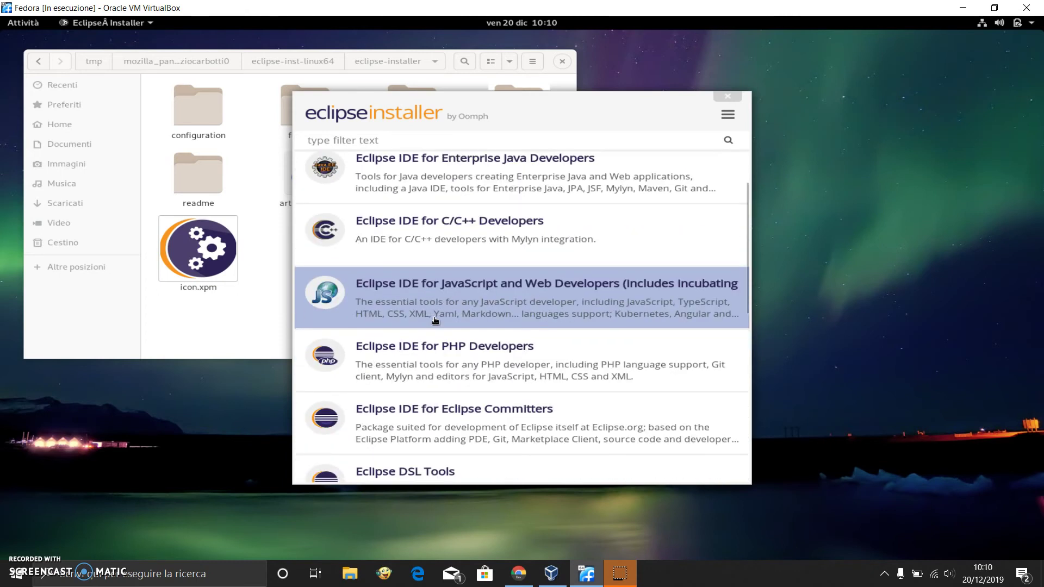
scroll(436, 320, up, 3)
- Install Eclipse IDE for Enterprise Java Developers 2019-12, accepting the user agreement and the component licenses with the accepted licenses remembered
click(444, 268)
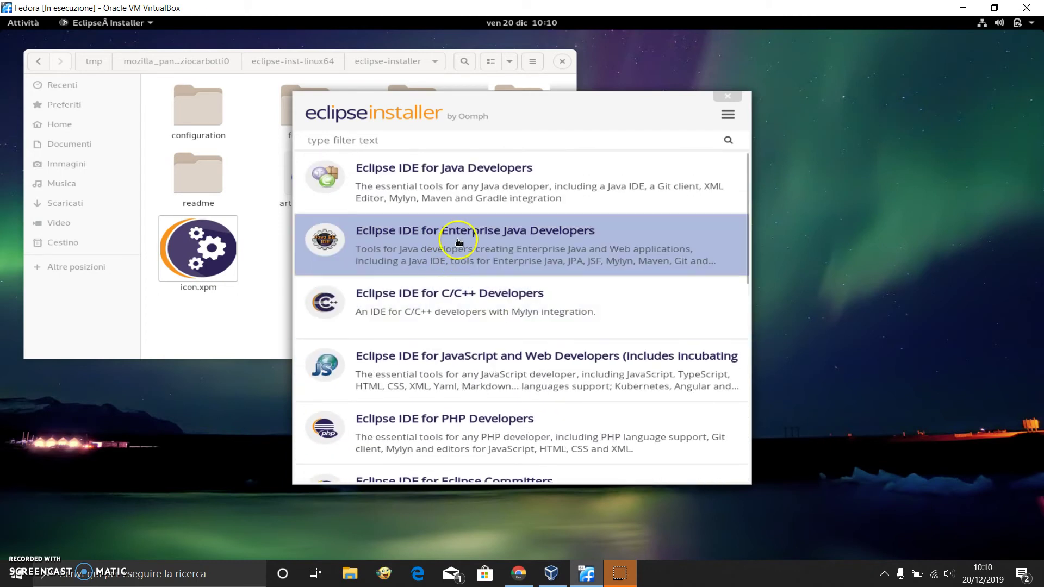
click(458, 242)
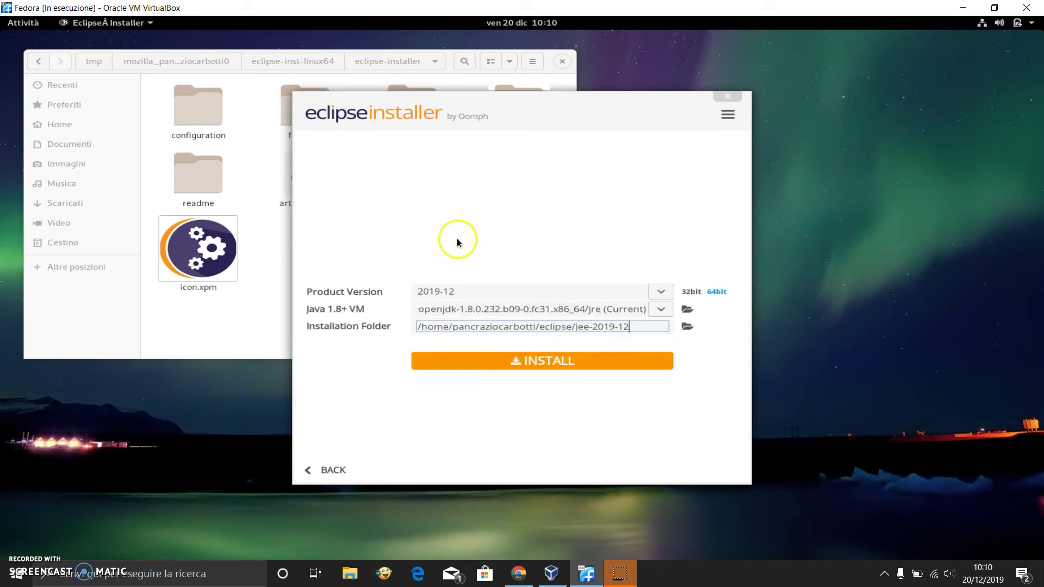
click(531, 345)
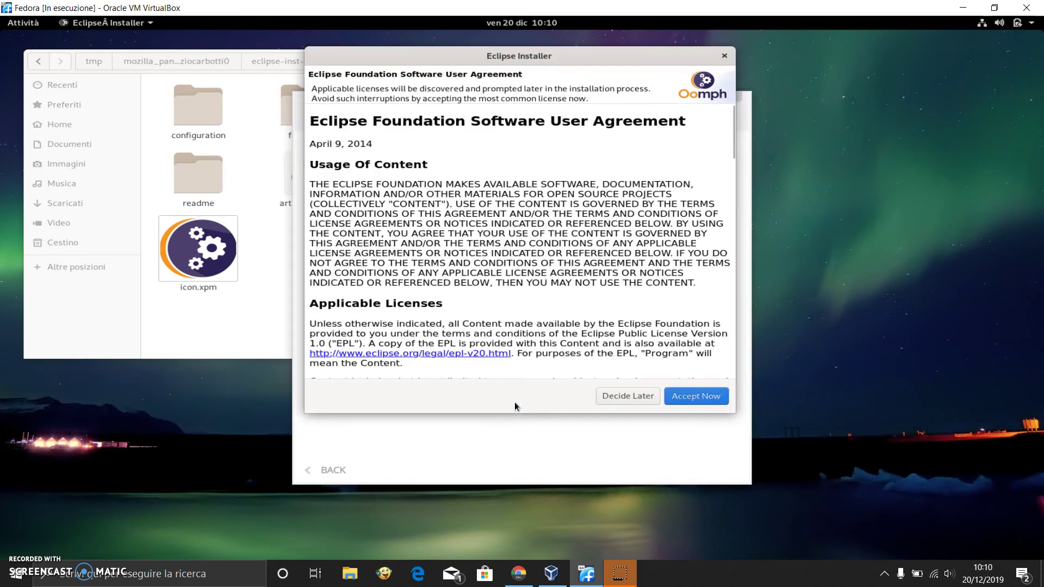
click(716, 399)
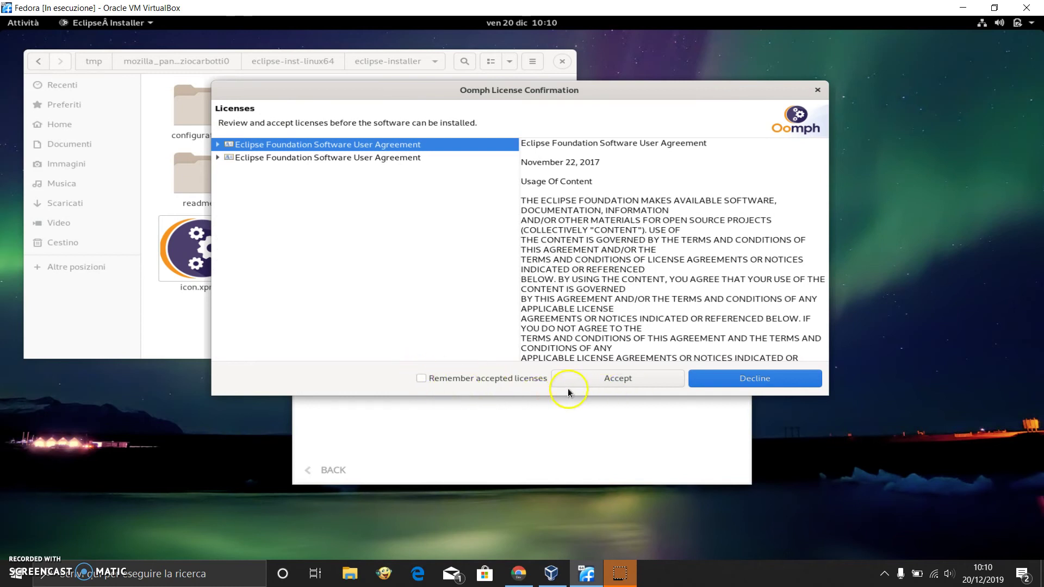
click(427, 382)
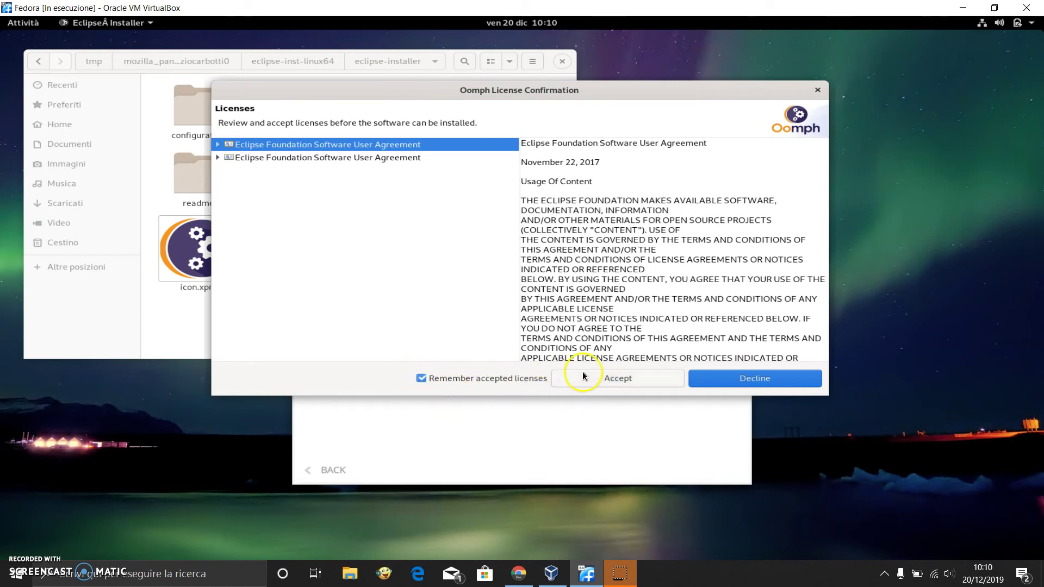
click(595, 378)
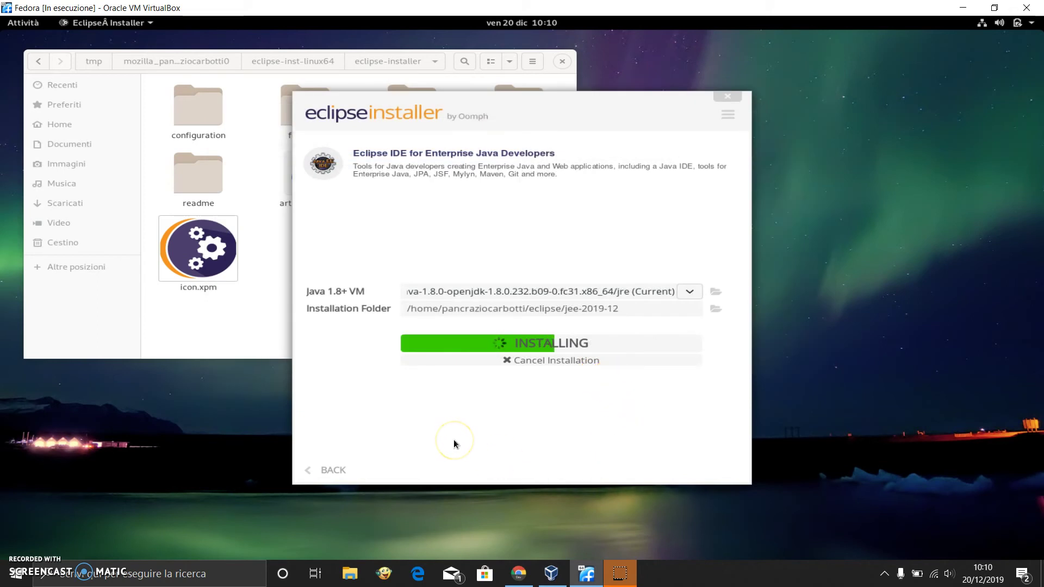